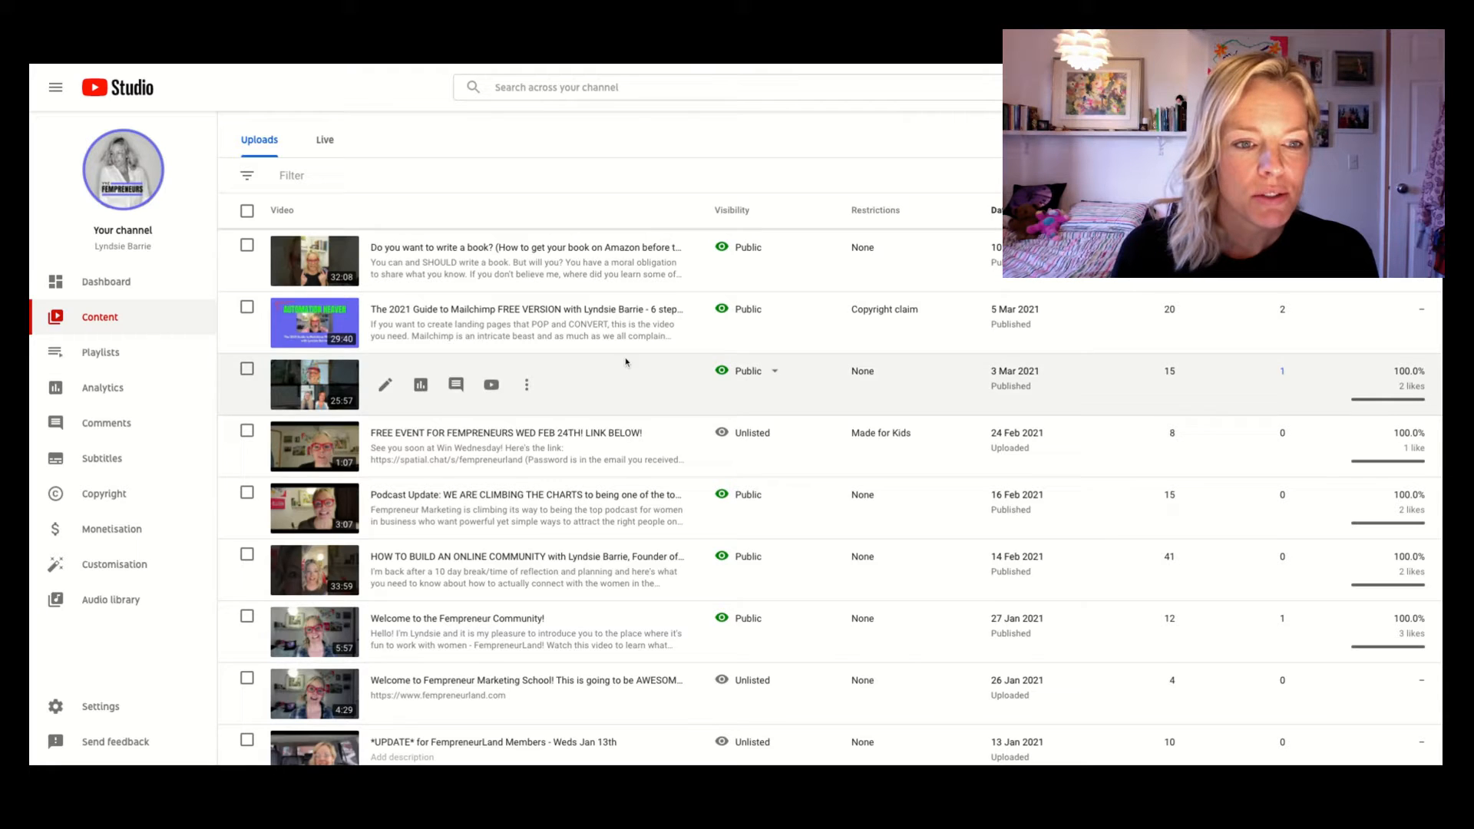
Open the video editor for the Part Two website video from the channel content list.
scroll(626, 363, up, 5)
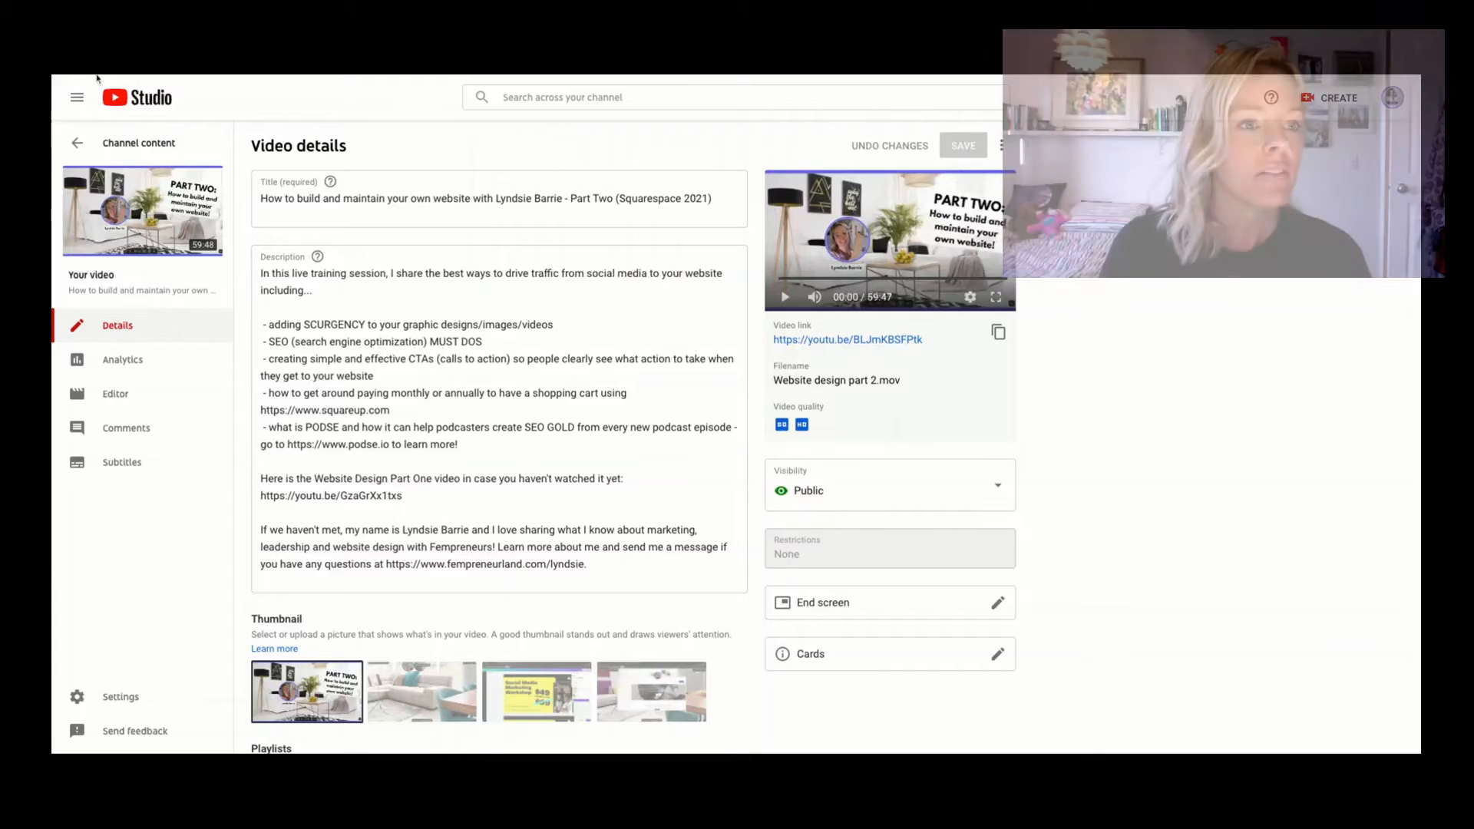
click(79, 60)
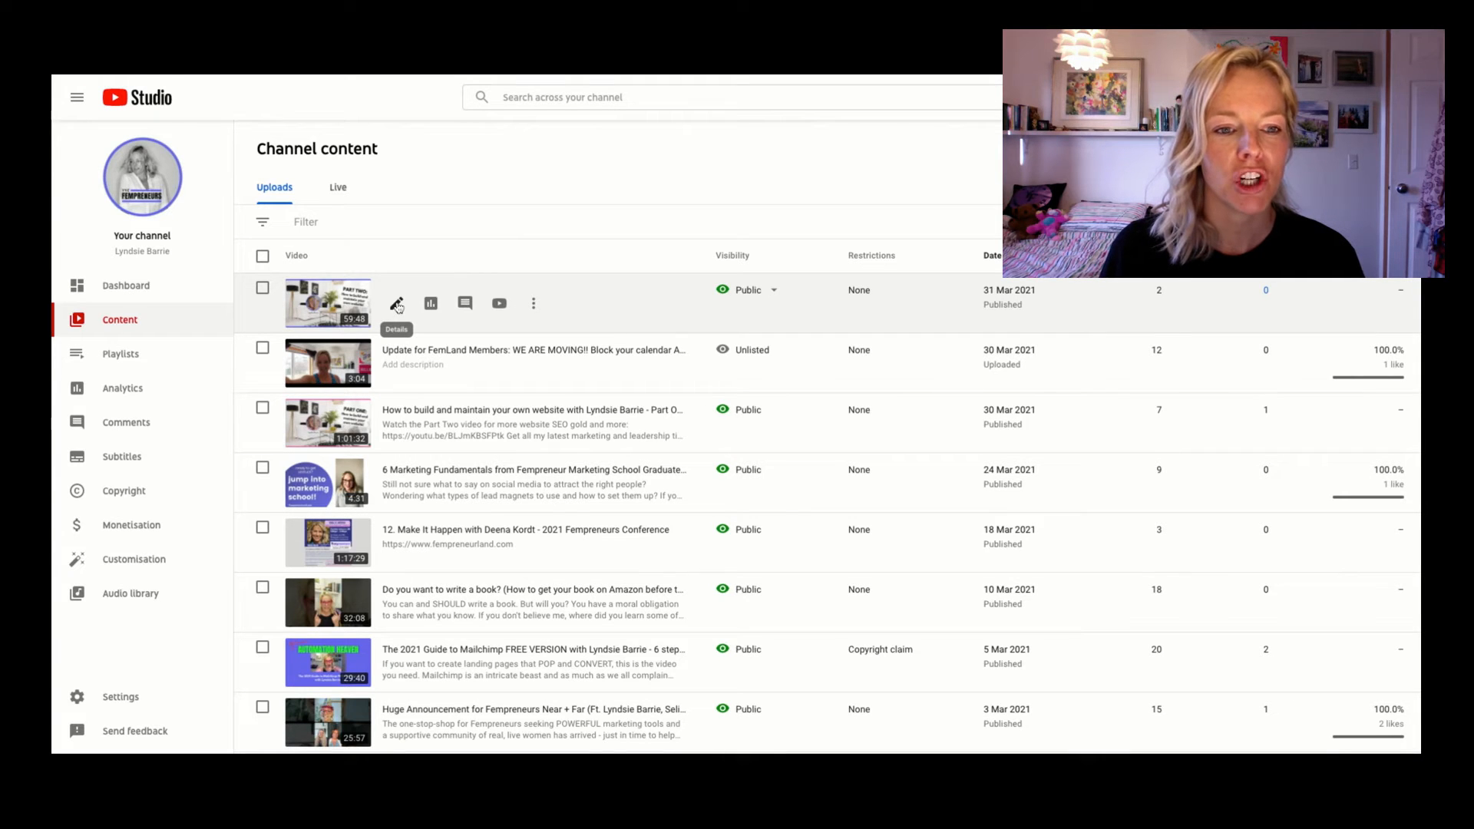
click(396, 306)
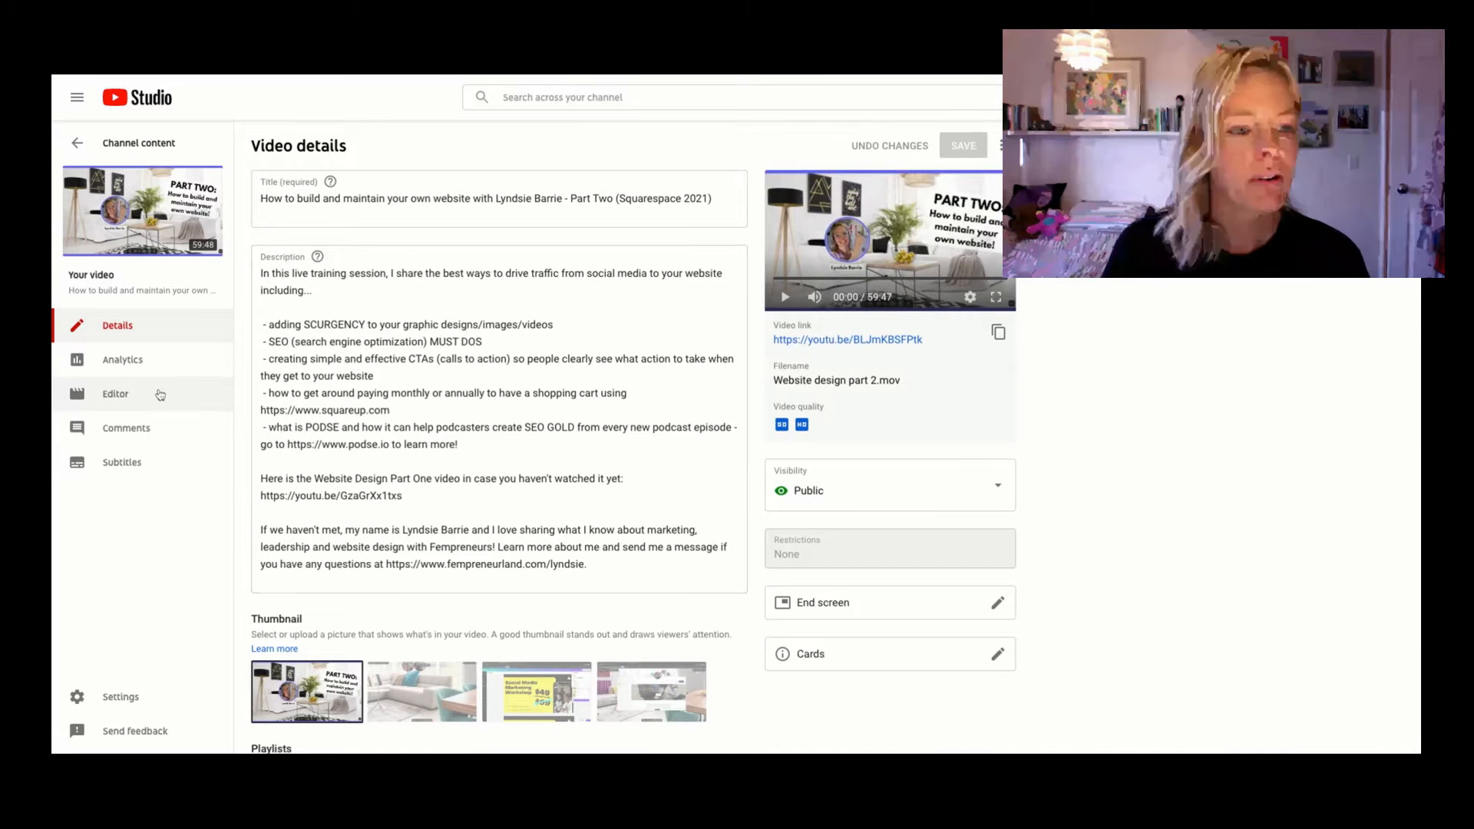
click(114, 395)
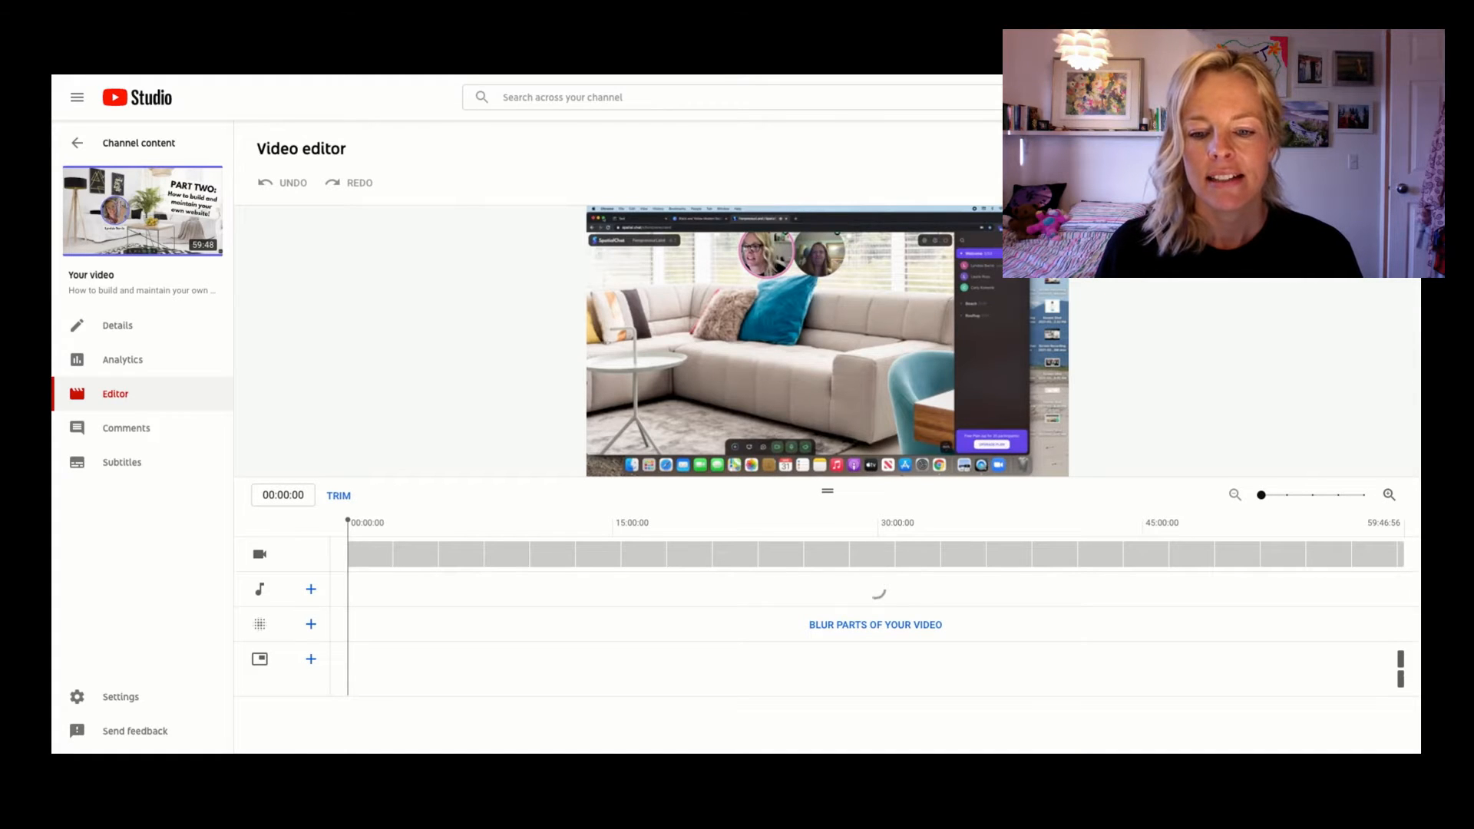
mouse_move(855, 267)
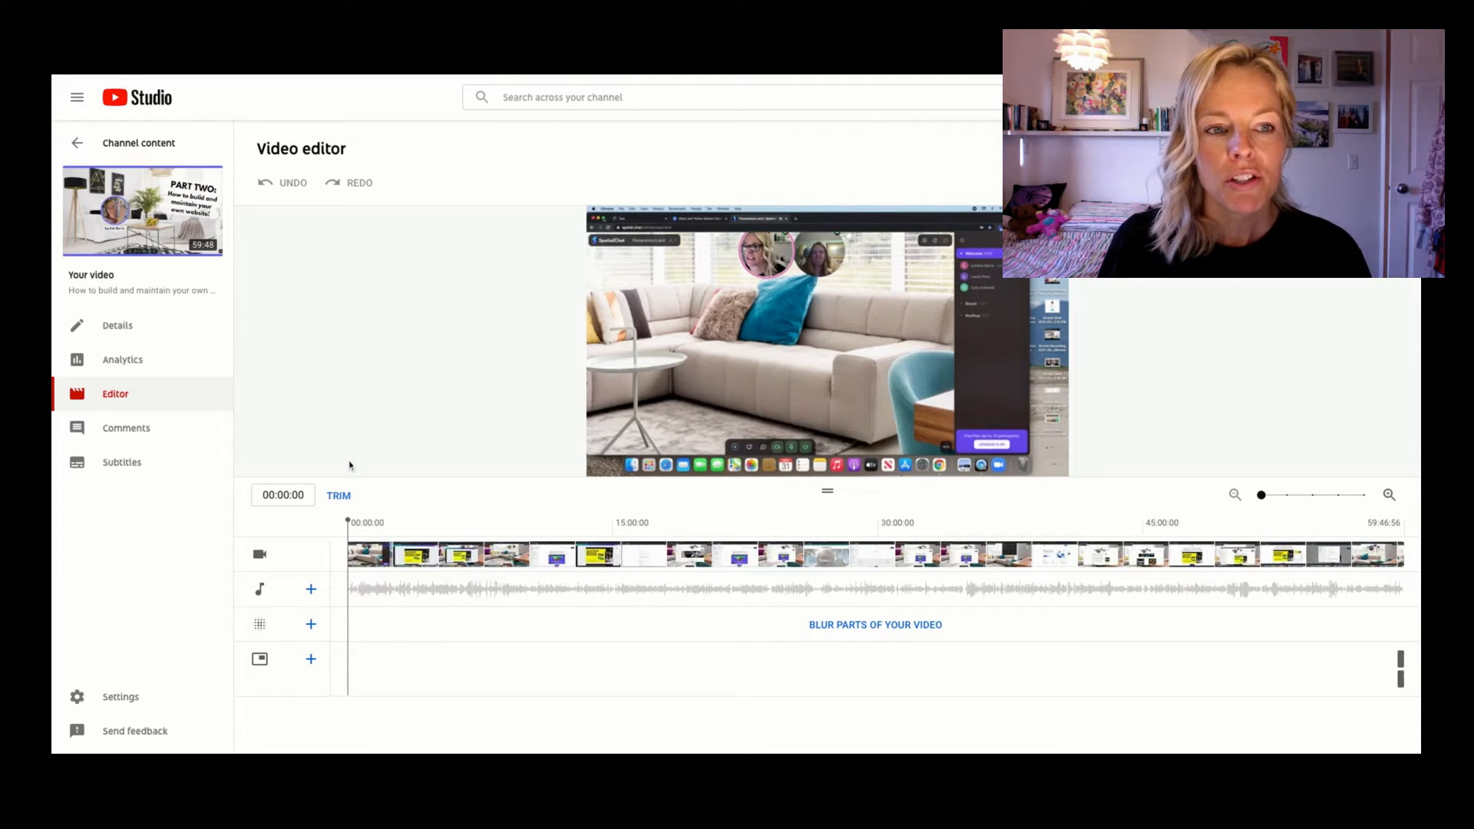
Trim the opening of the video so it starts at about 00:11, then preview the trim.
click(343, 496)
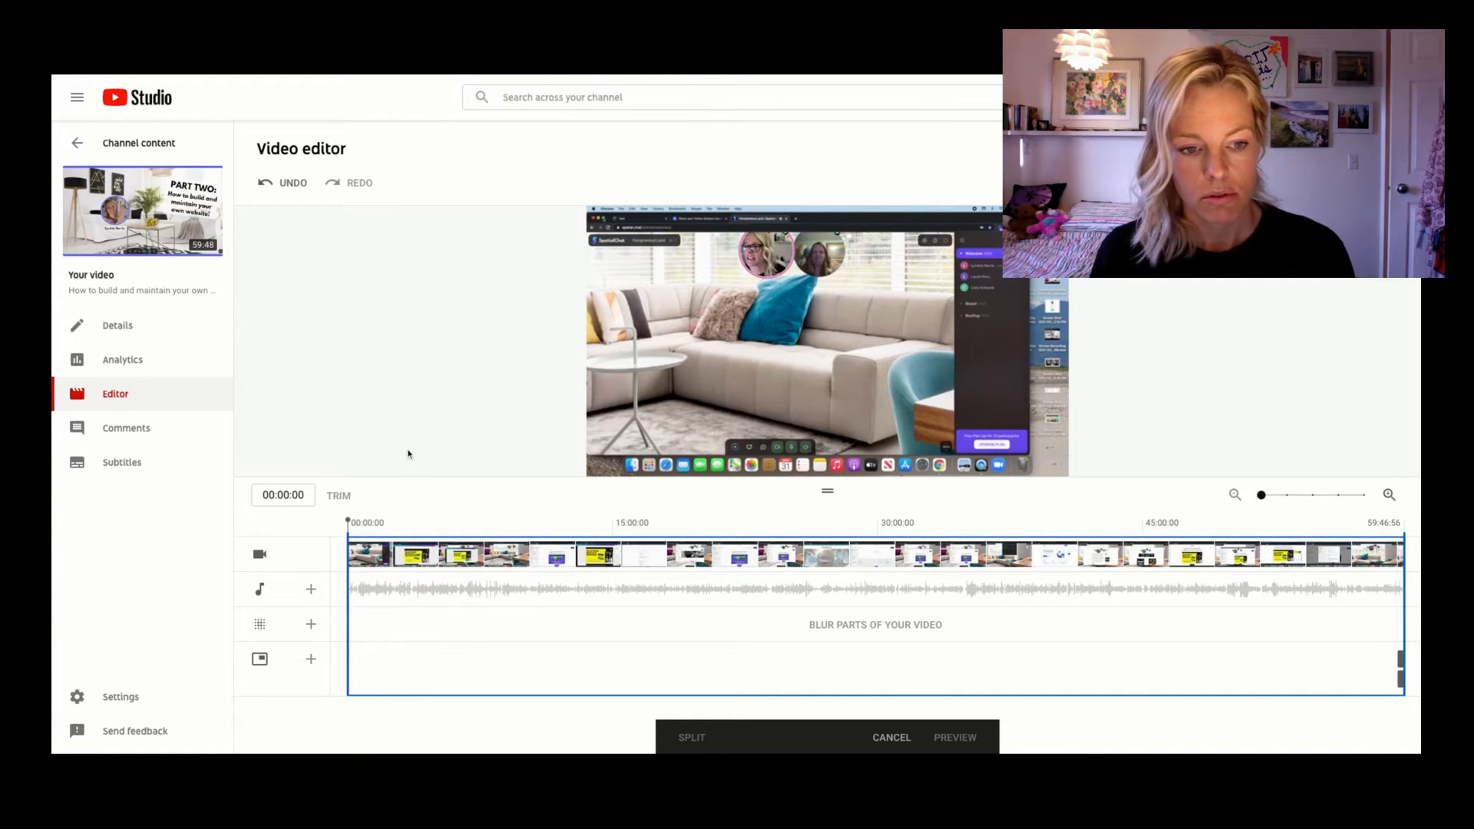
click(607, 463)
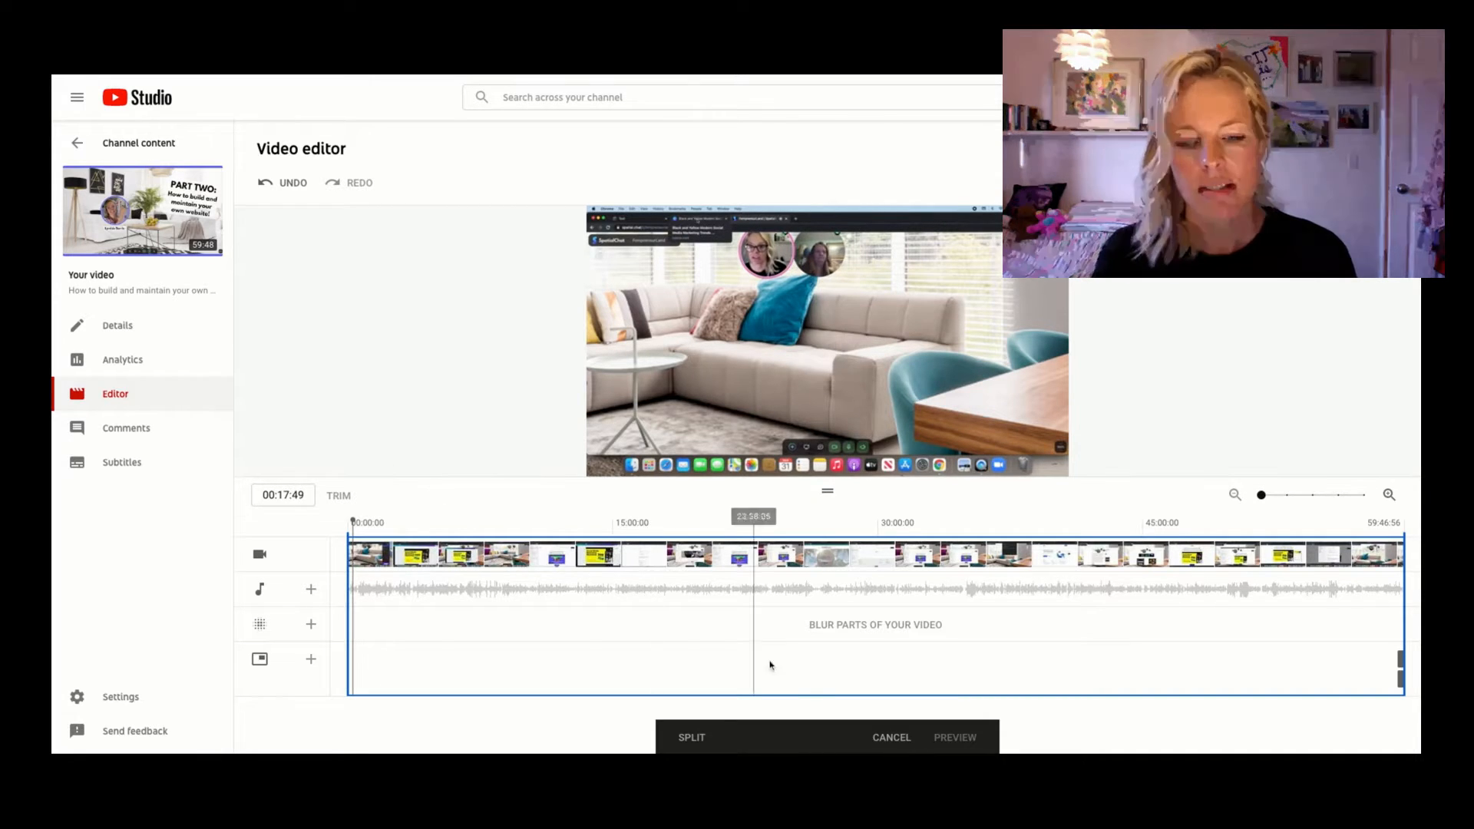
click(1262, 497)
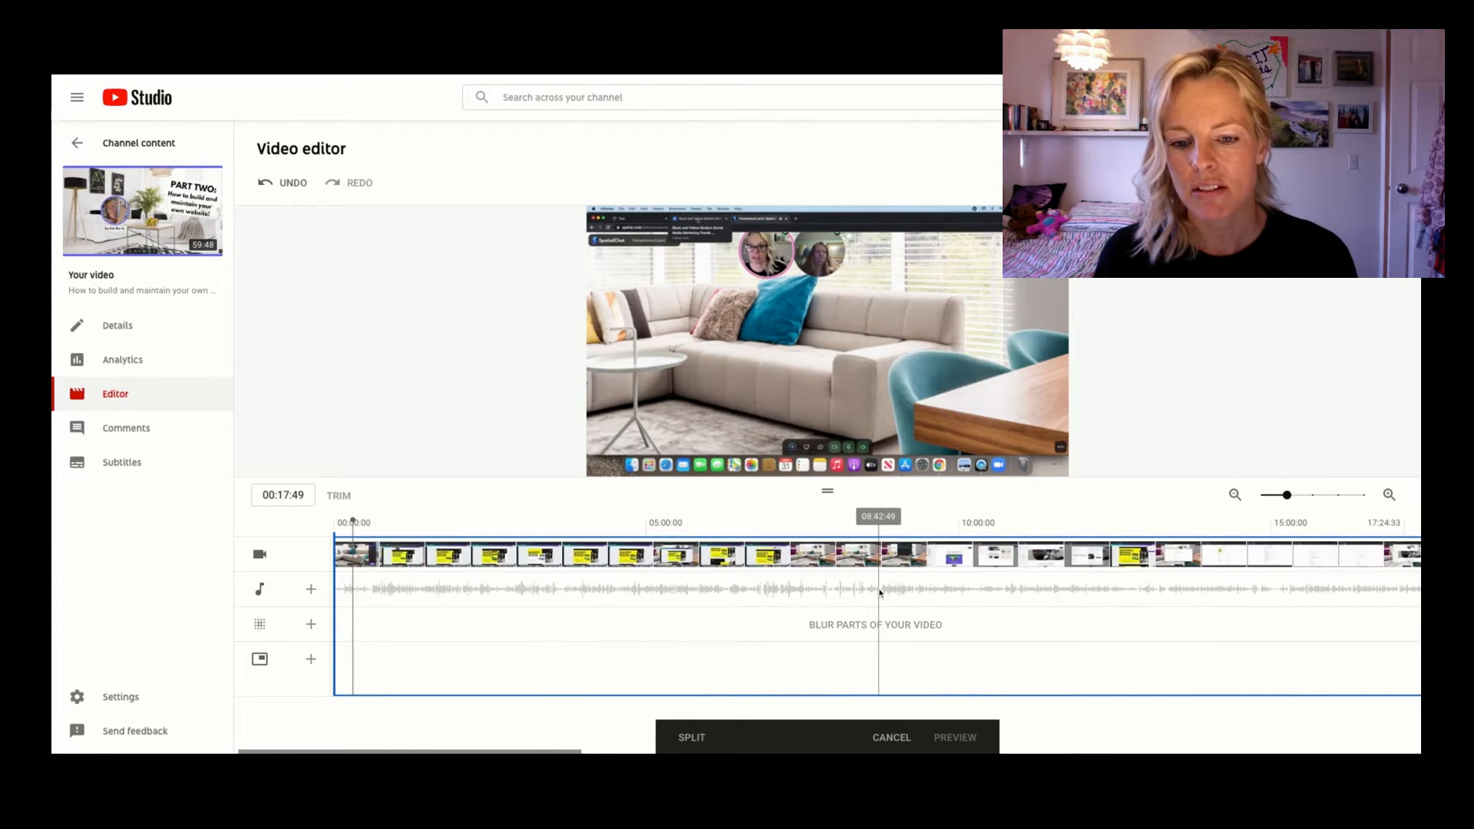
scroll(816, 588, left, 1)
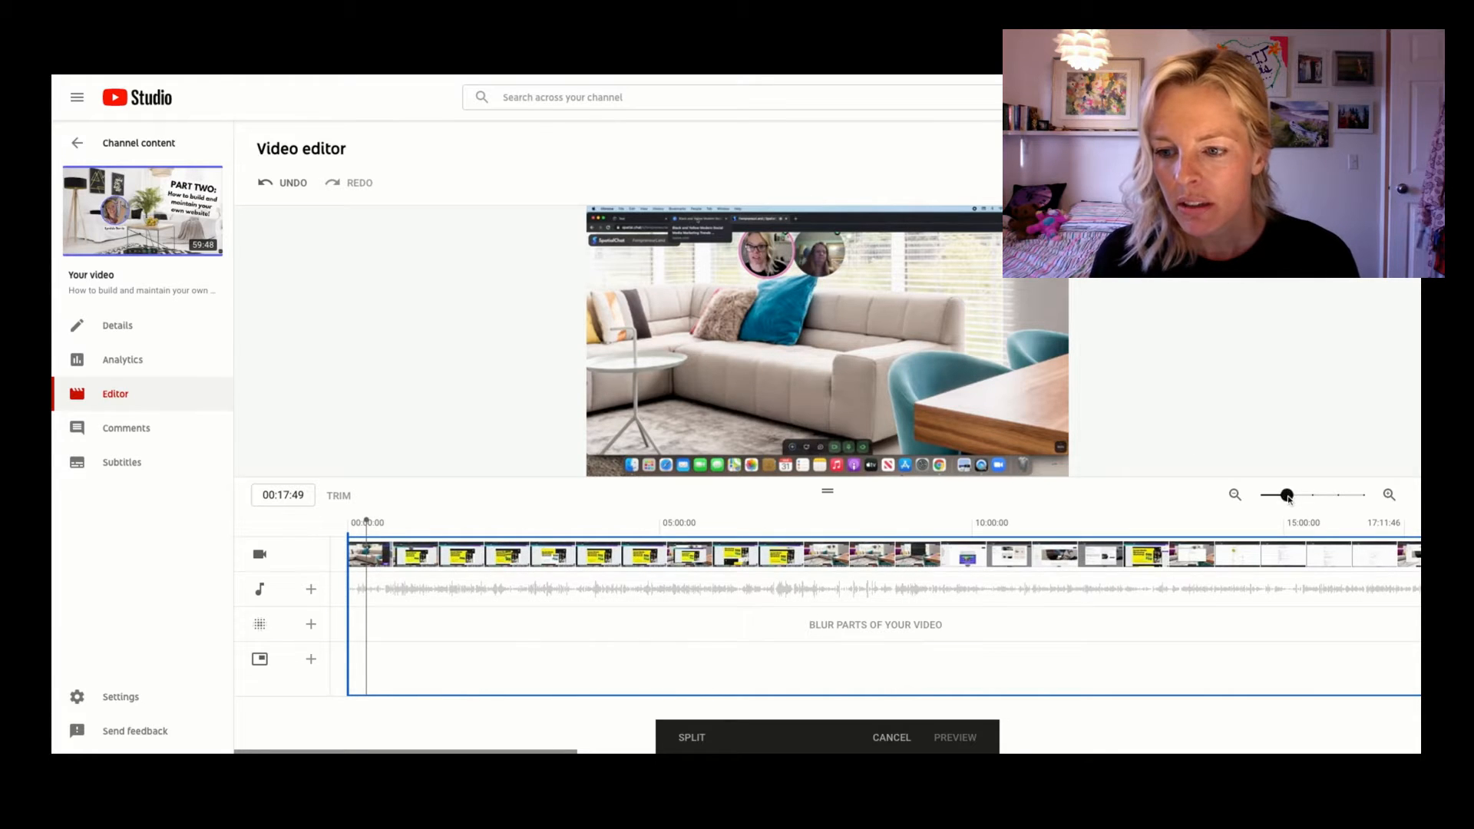
drag(1288, 496, 1313, 496)
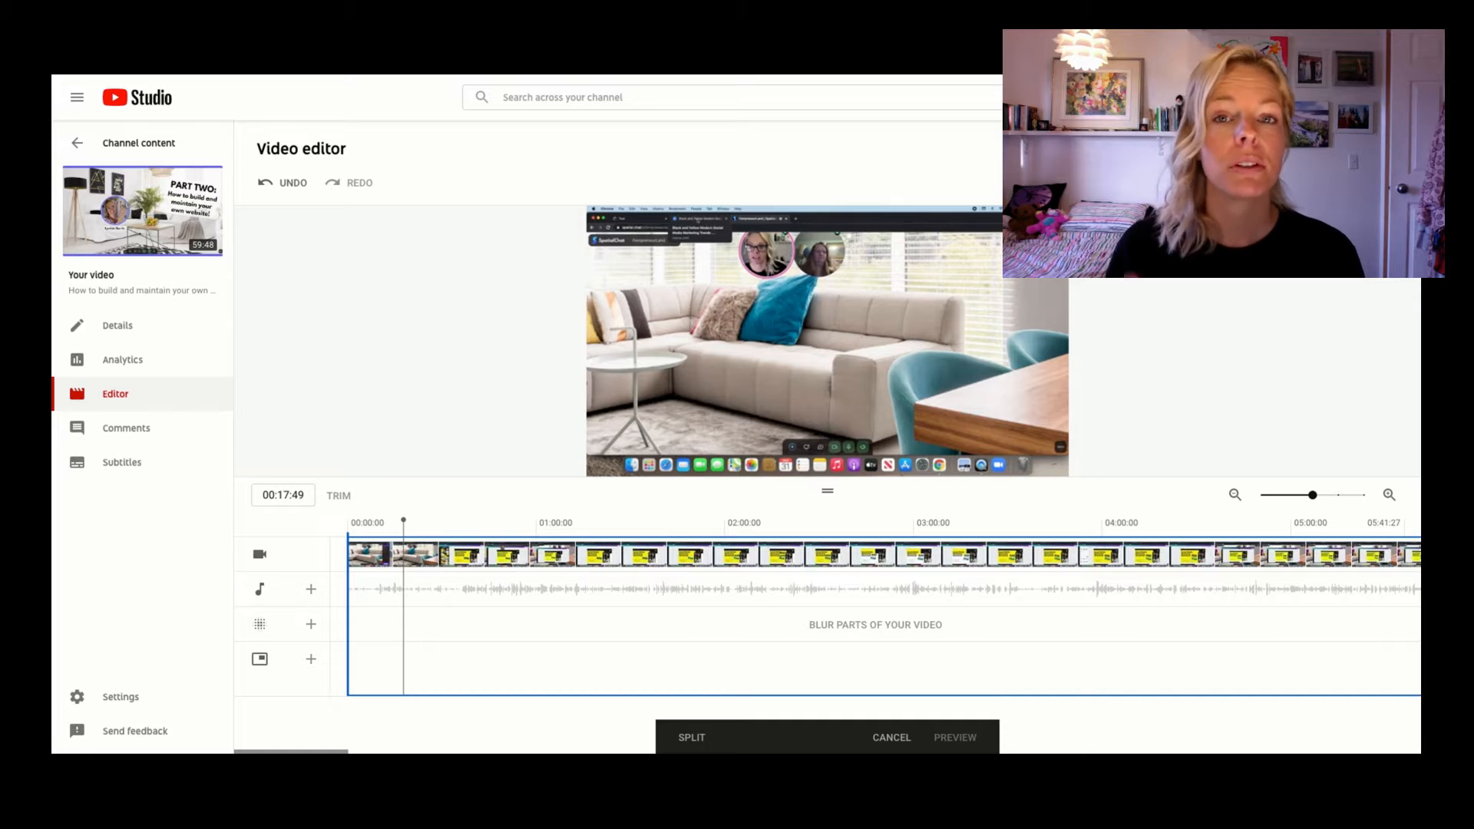
drag(404, 522, 375, 523)
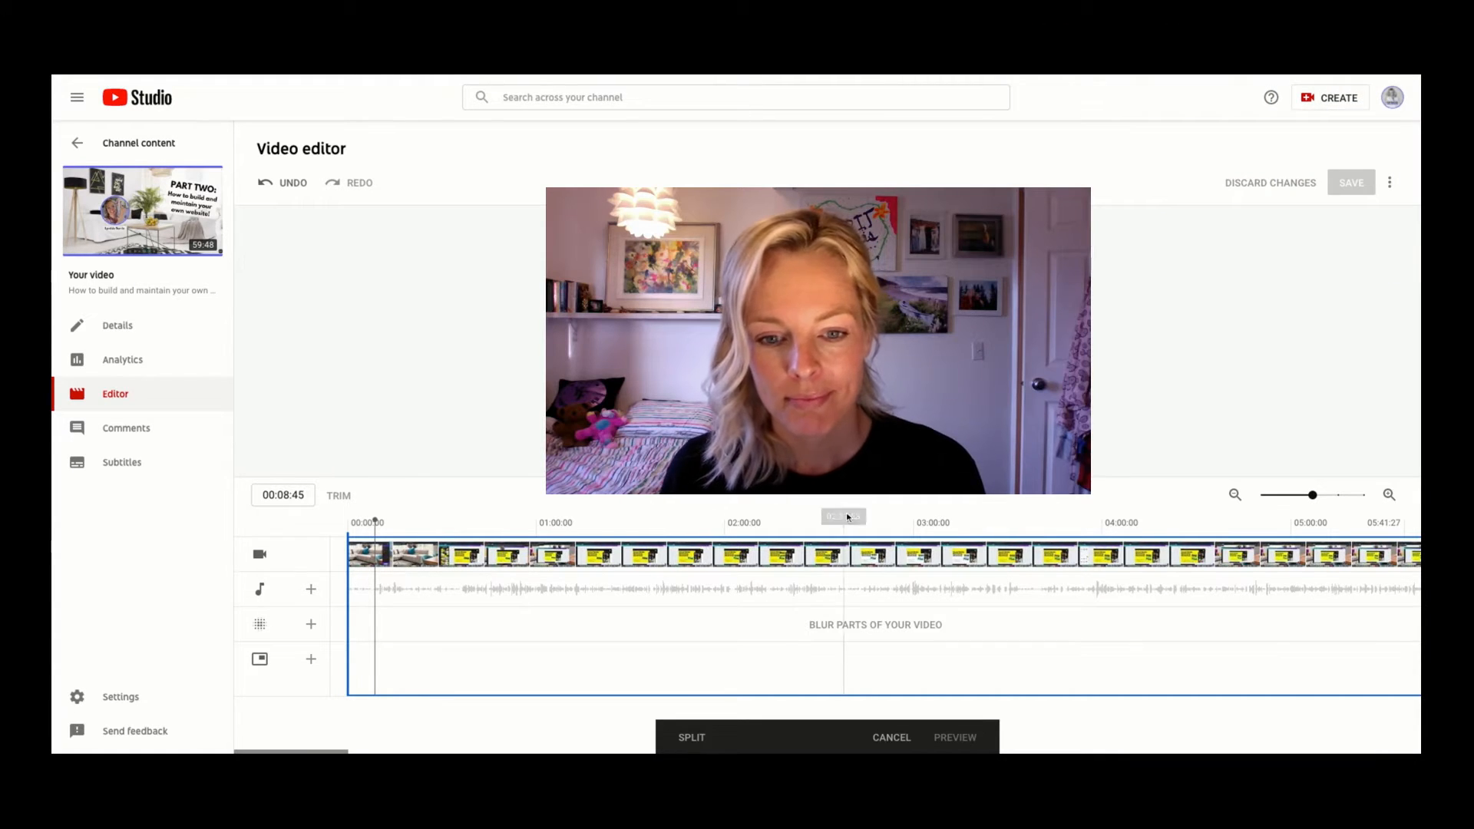
click(607, 464)
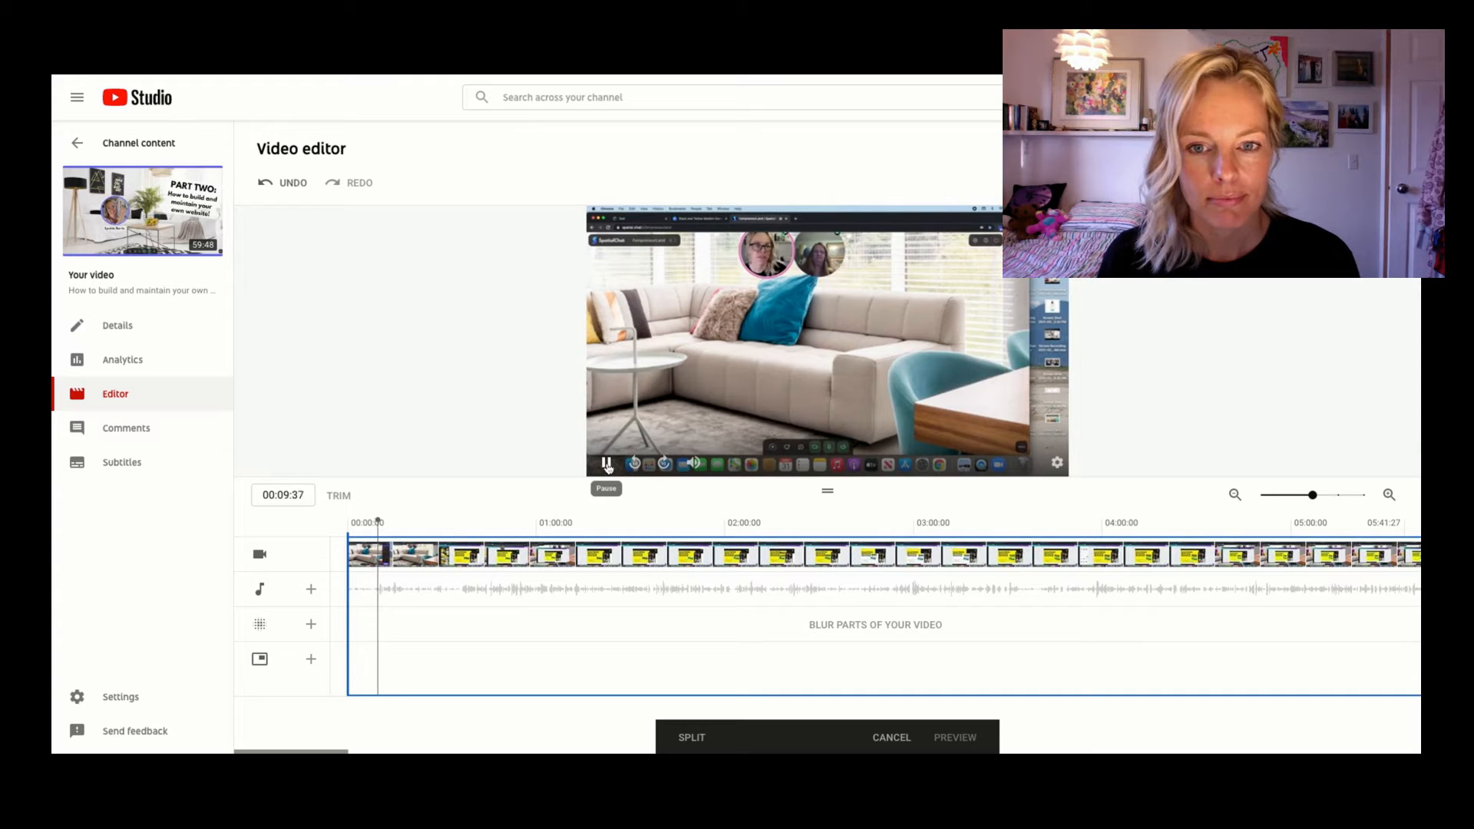
click(607, 464)
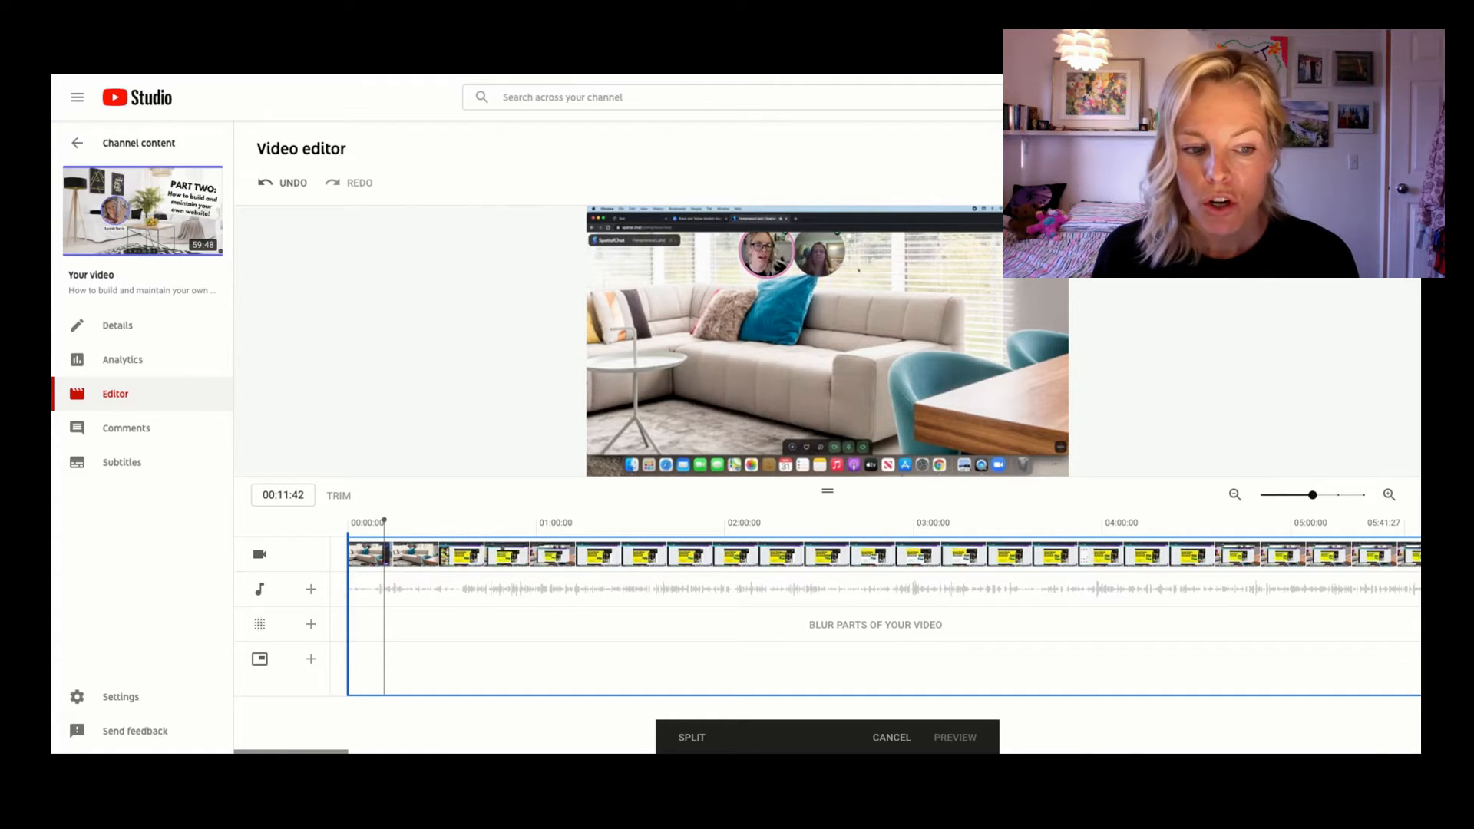
drag(350, 614, 381, 614)
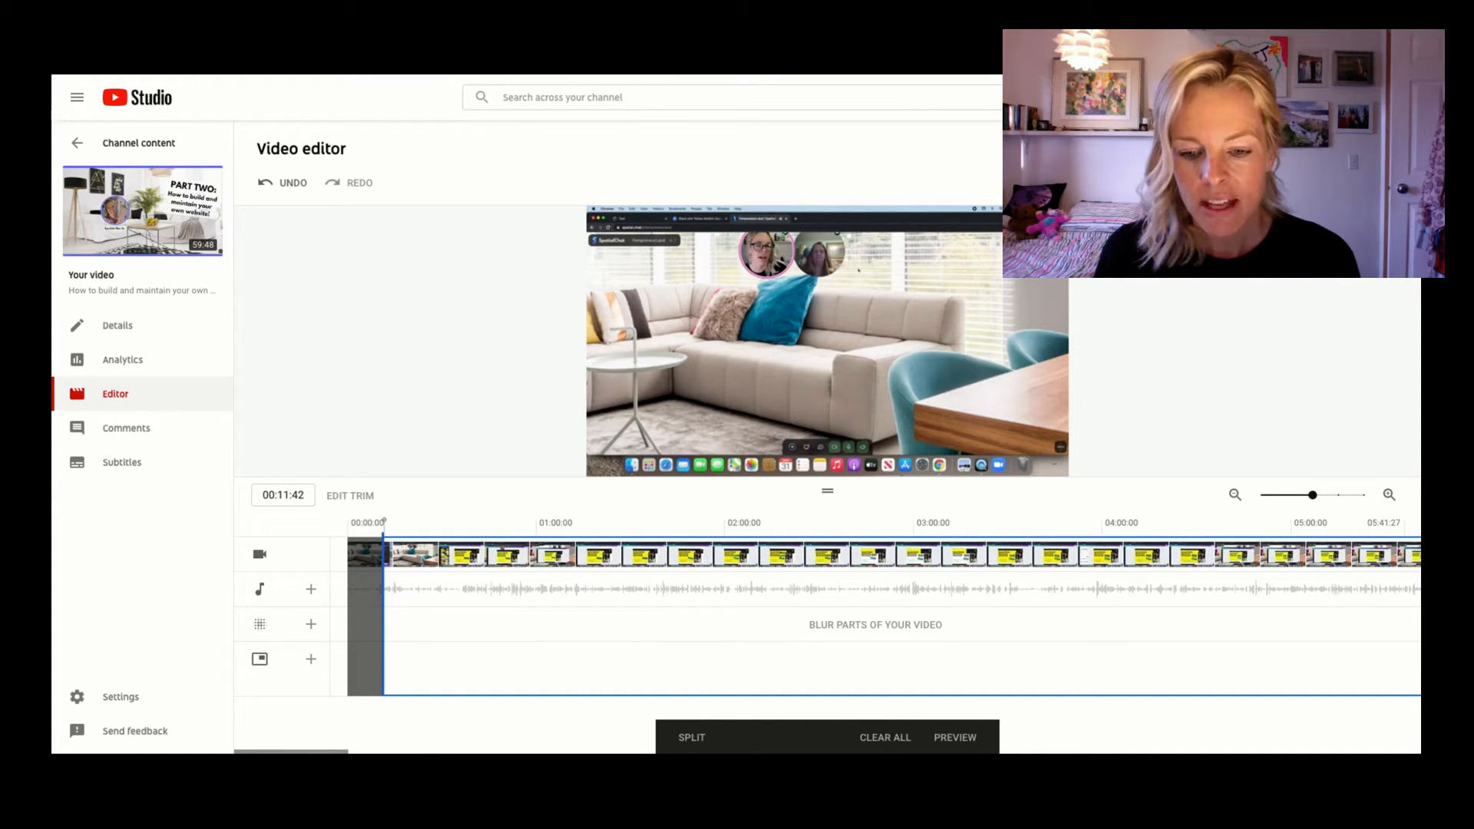
click(959, 739)
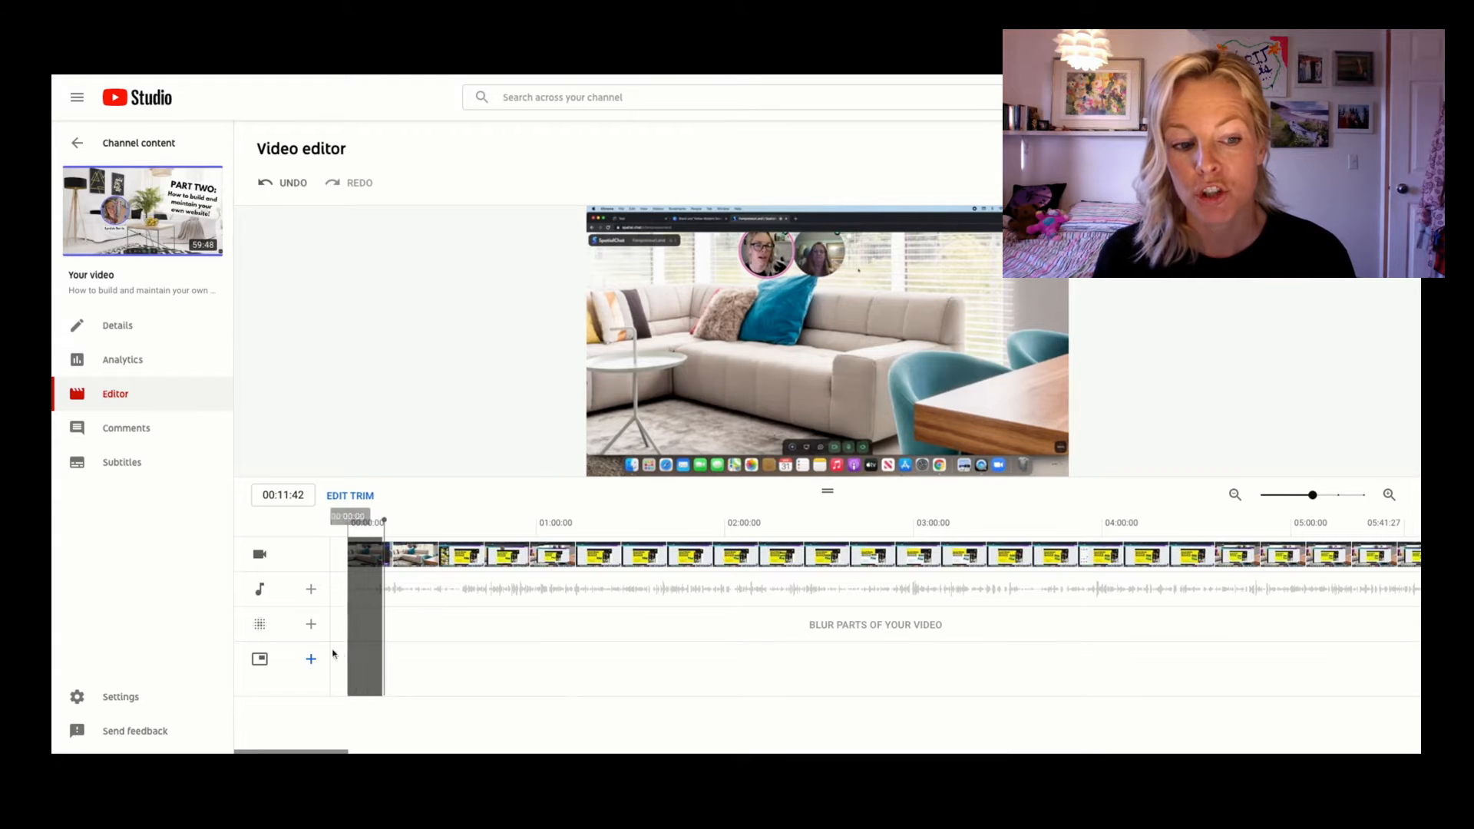
Play back the beginning of the trimmed video to check where it now starts.
click(384, 517)
drag(385, 517, 487, 520)
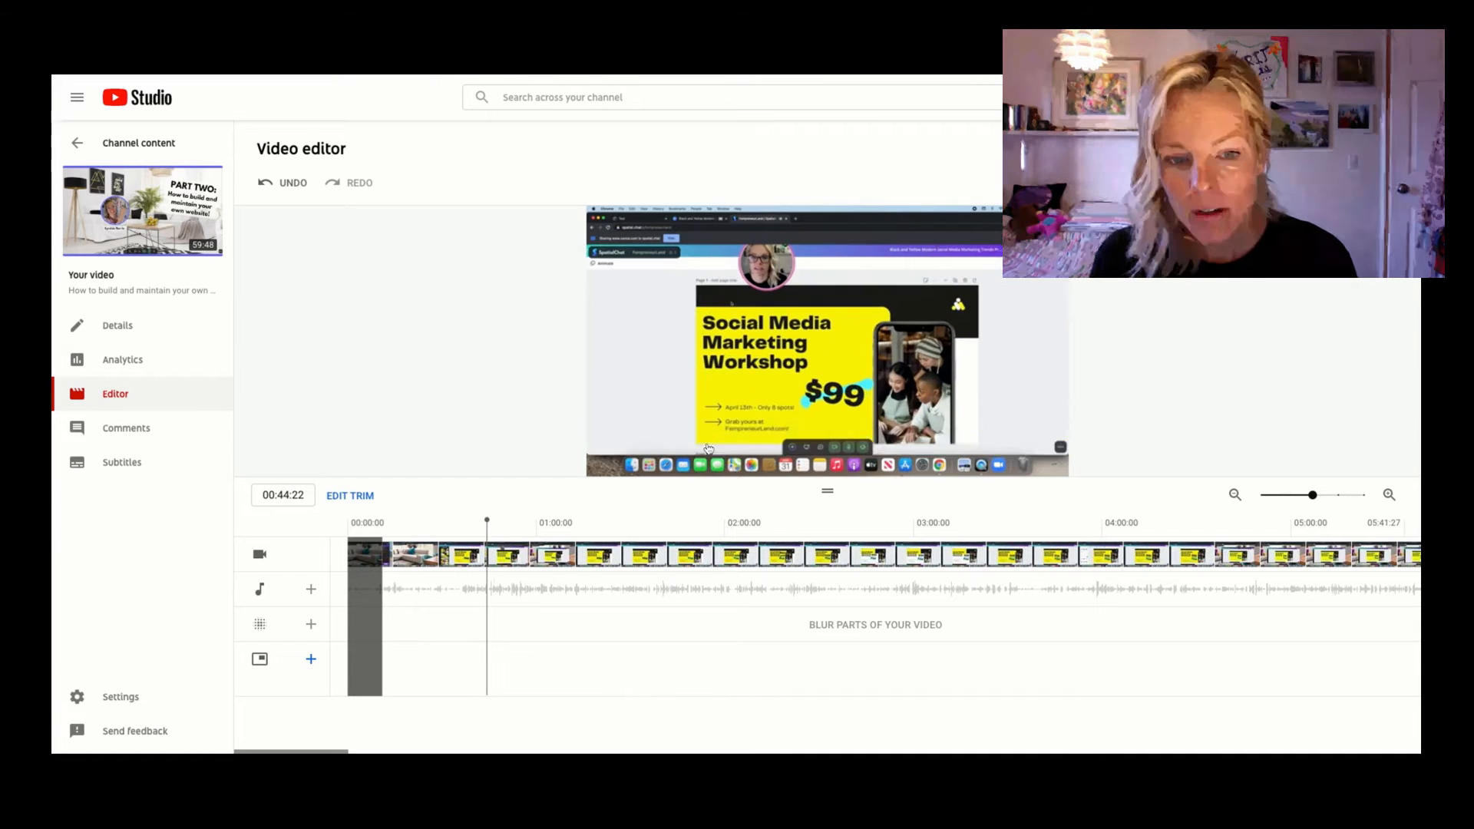
click(607, 464)
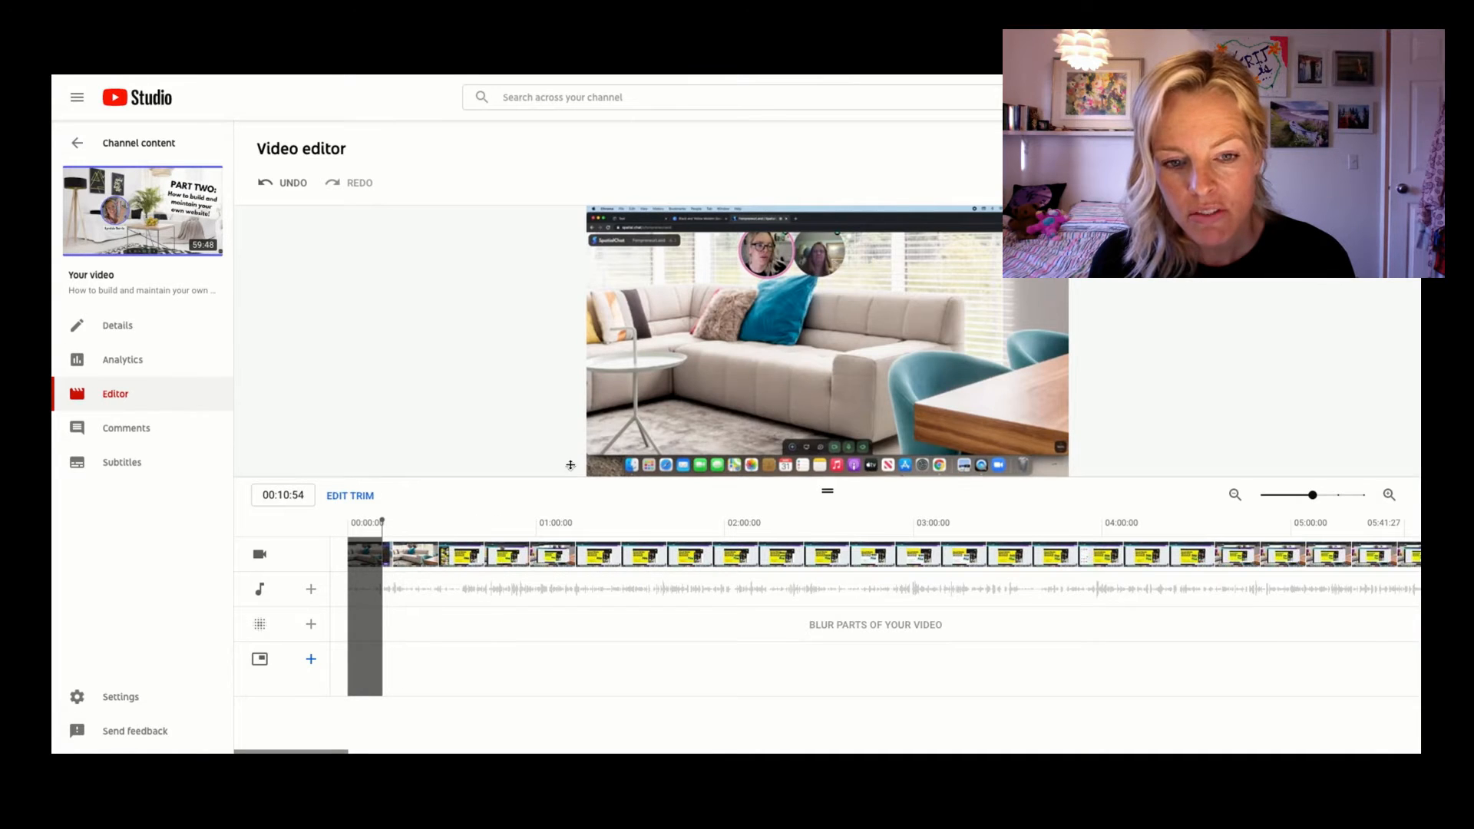
mouse_move(607, 463)
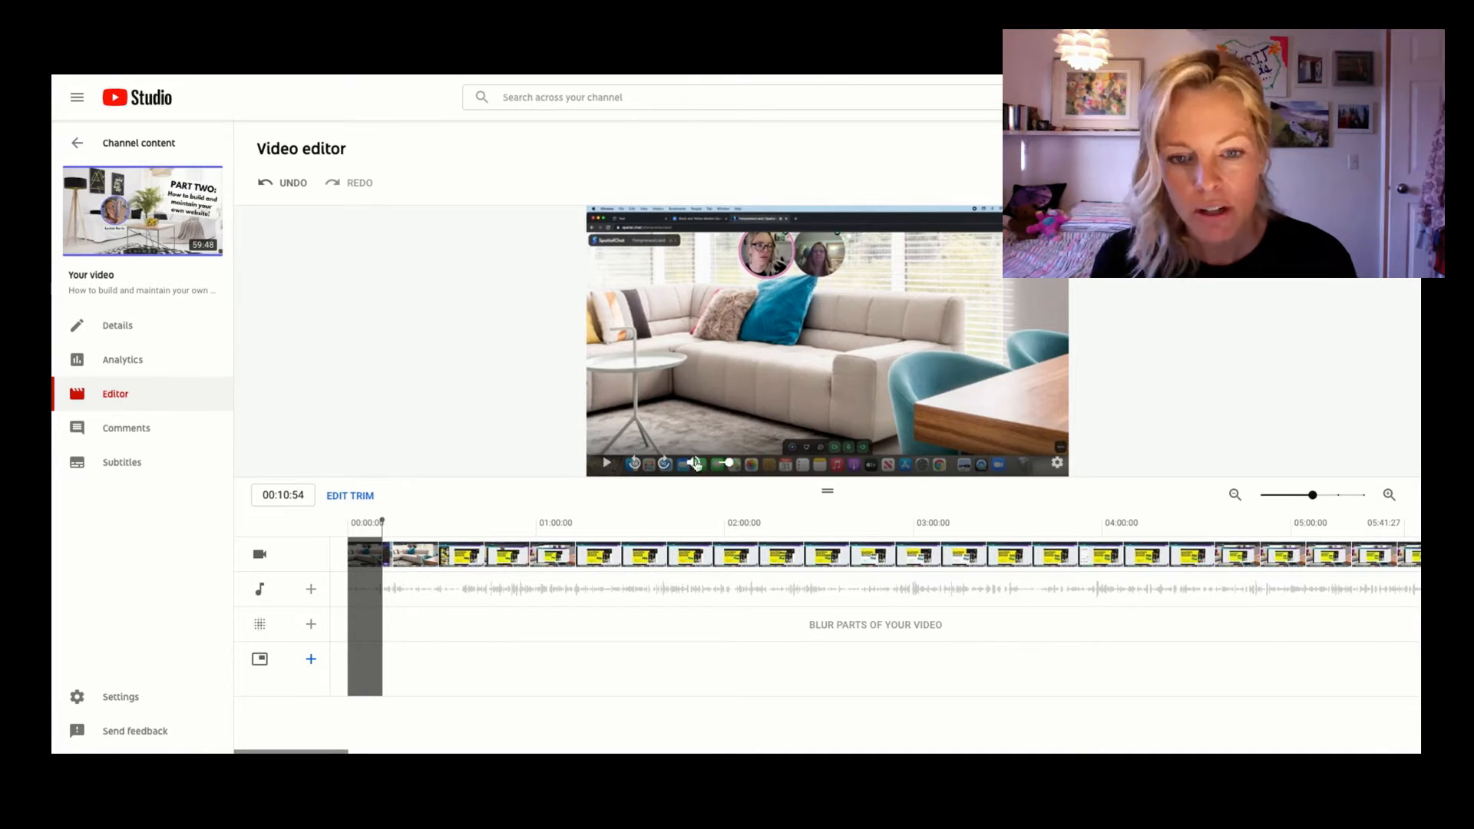
click(607, 463)
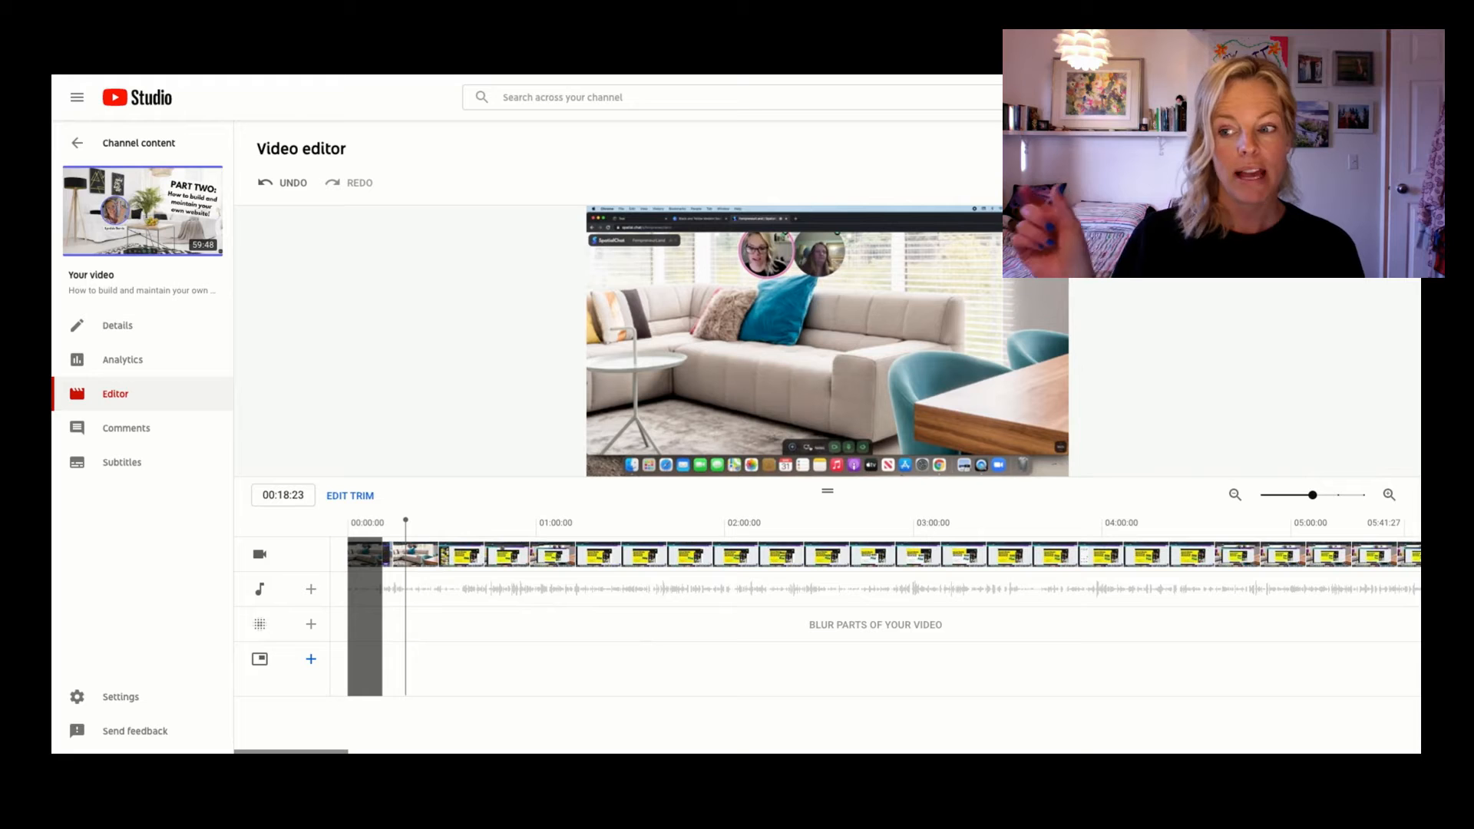
Reopen the trim and cut the end of the video at about 59:39, removing the closing section.
click(350, 495)
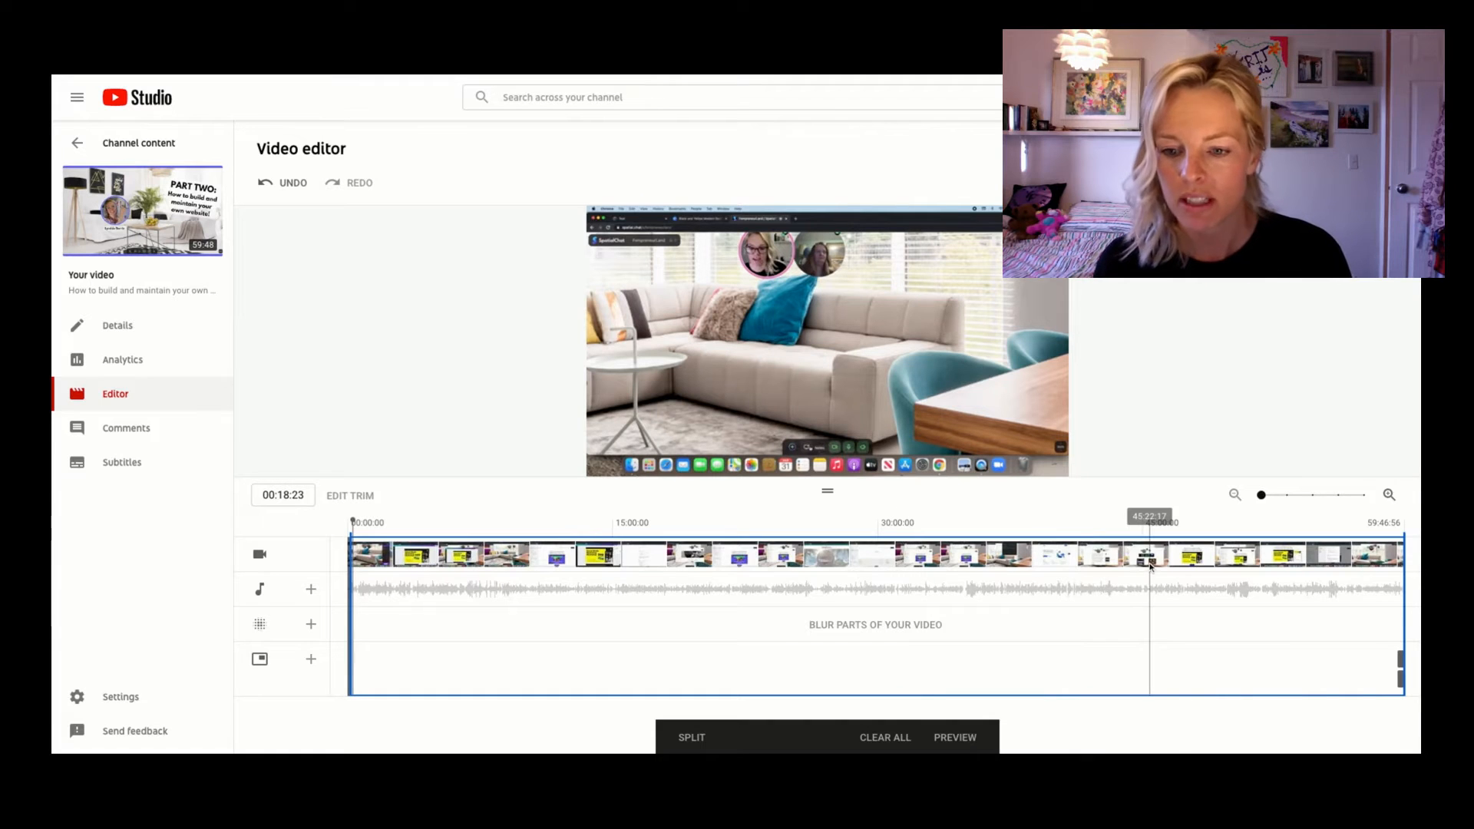
click(1393, 588)
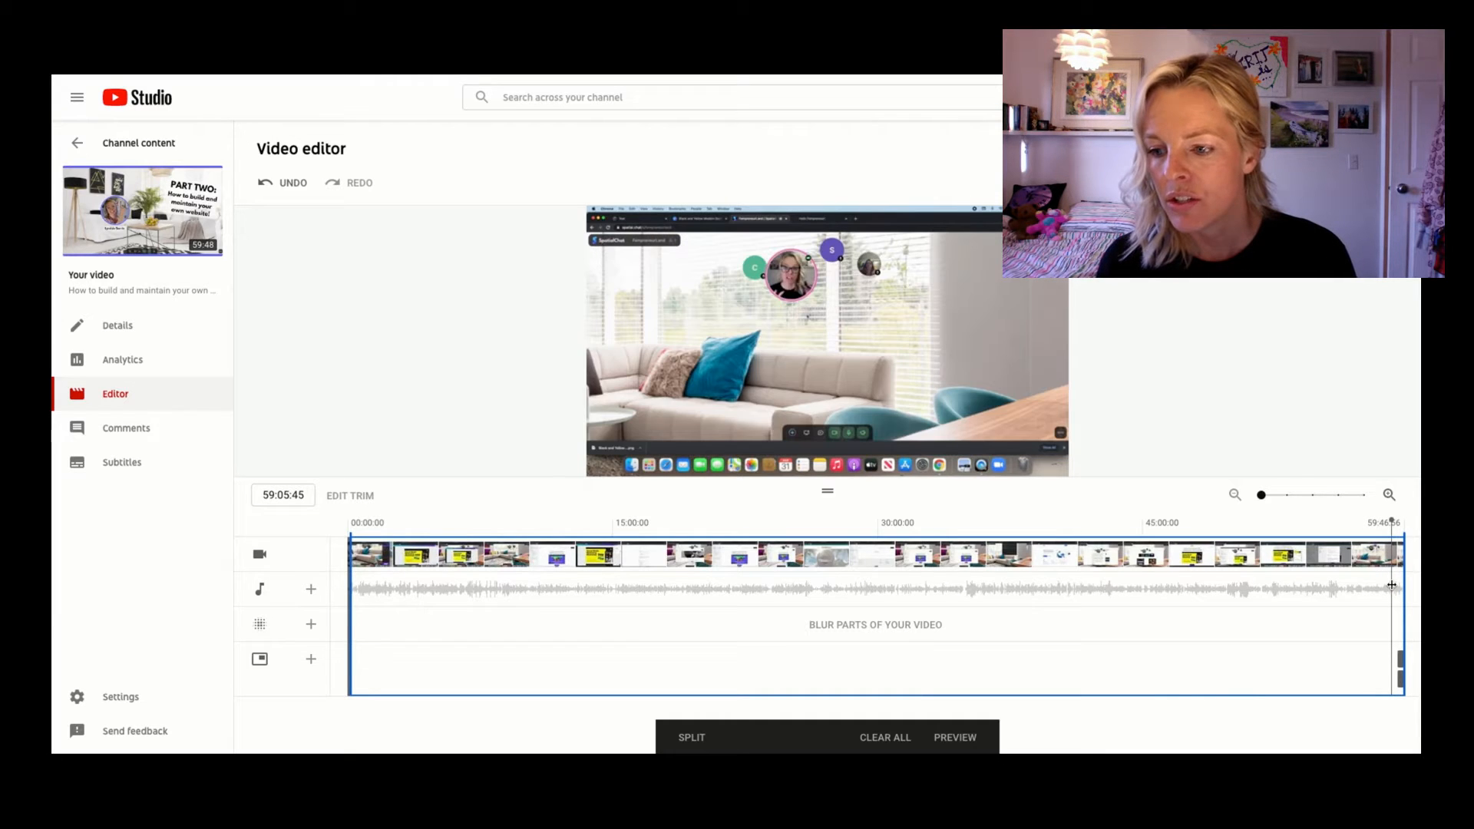
key(space)
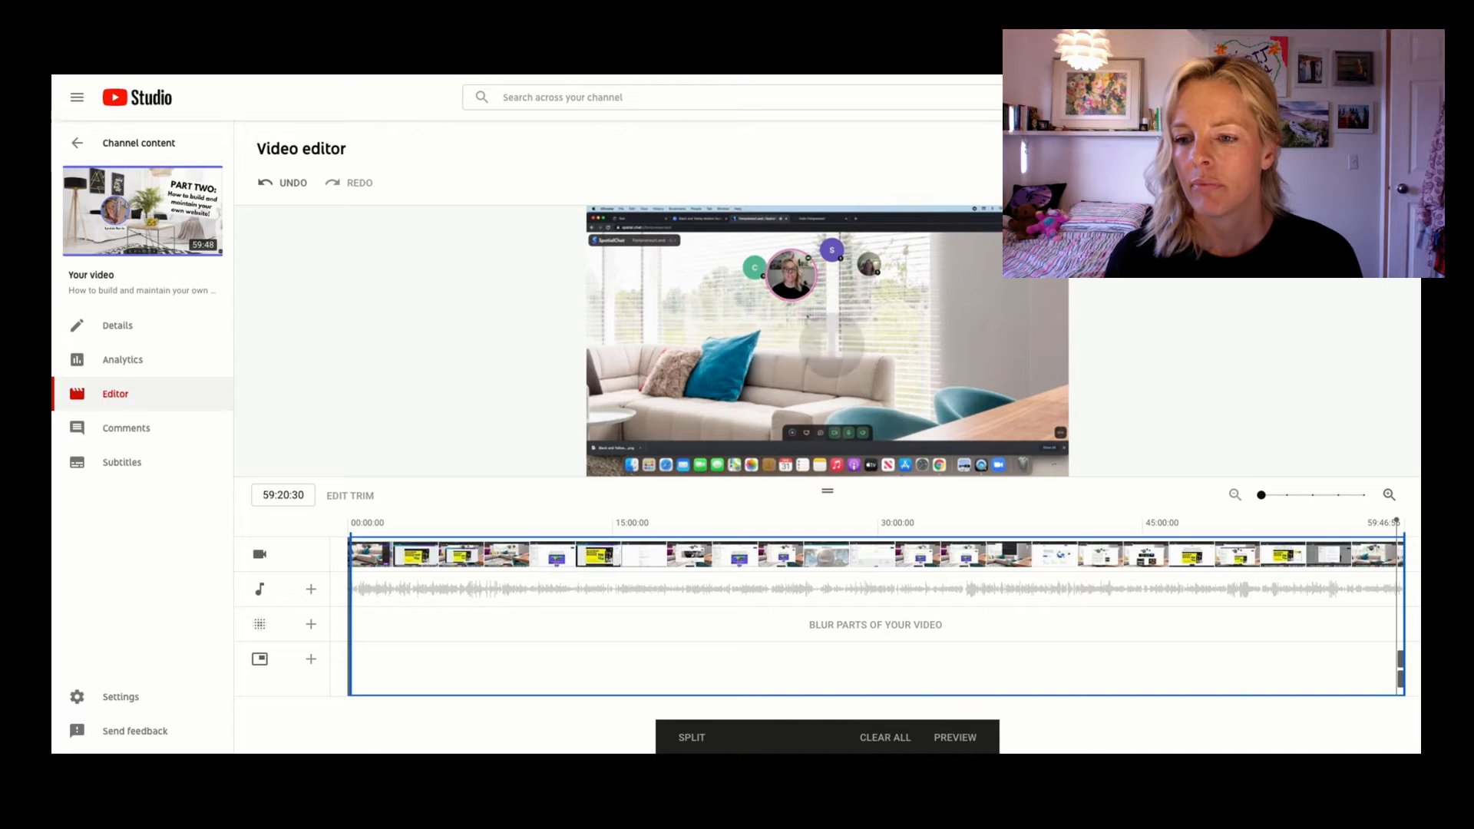
drag(1263, 496, 1338, 495)
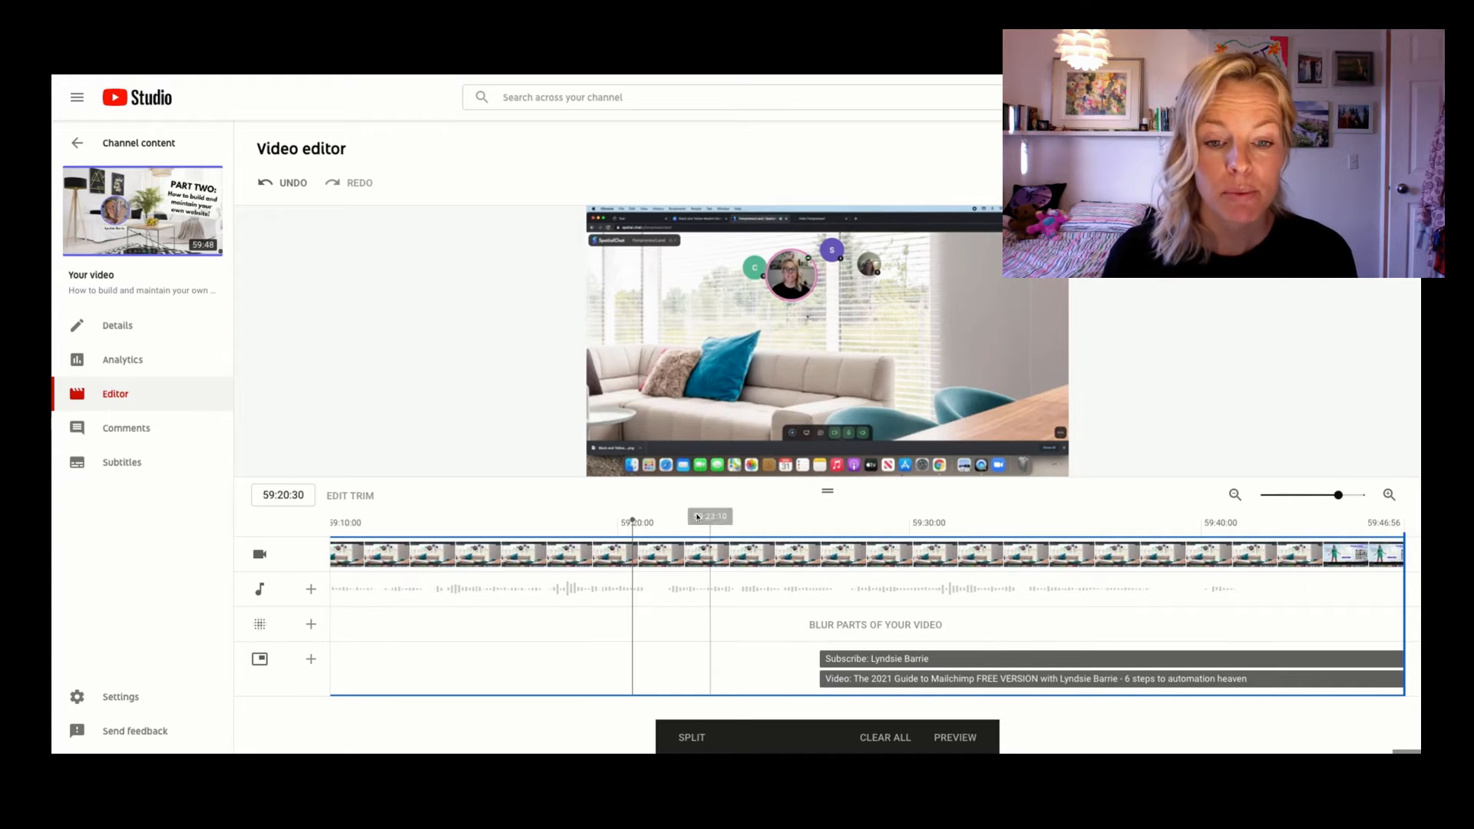
click(607, 465)
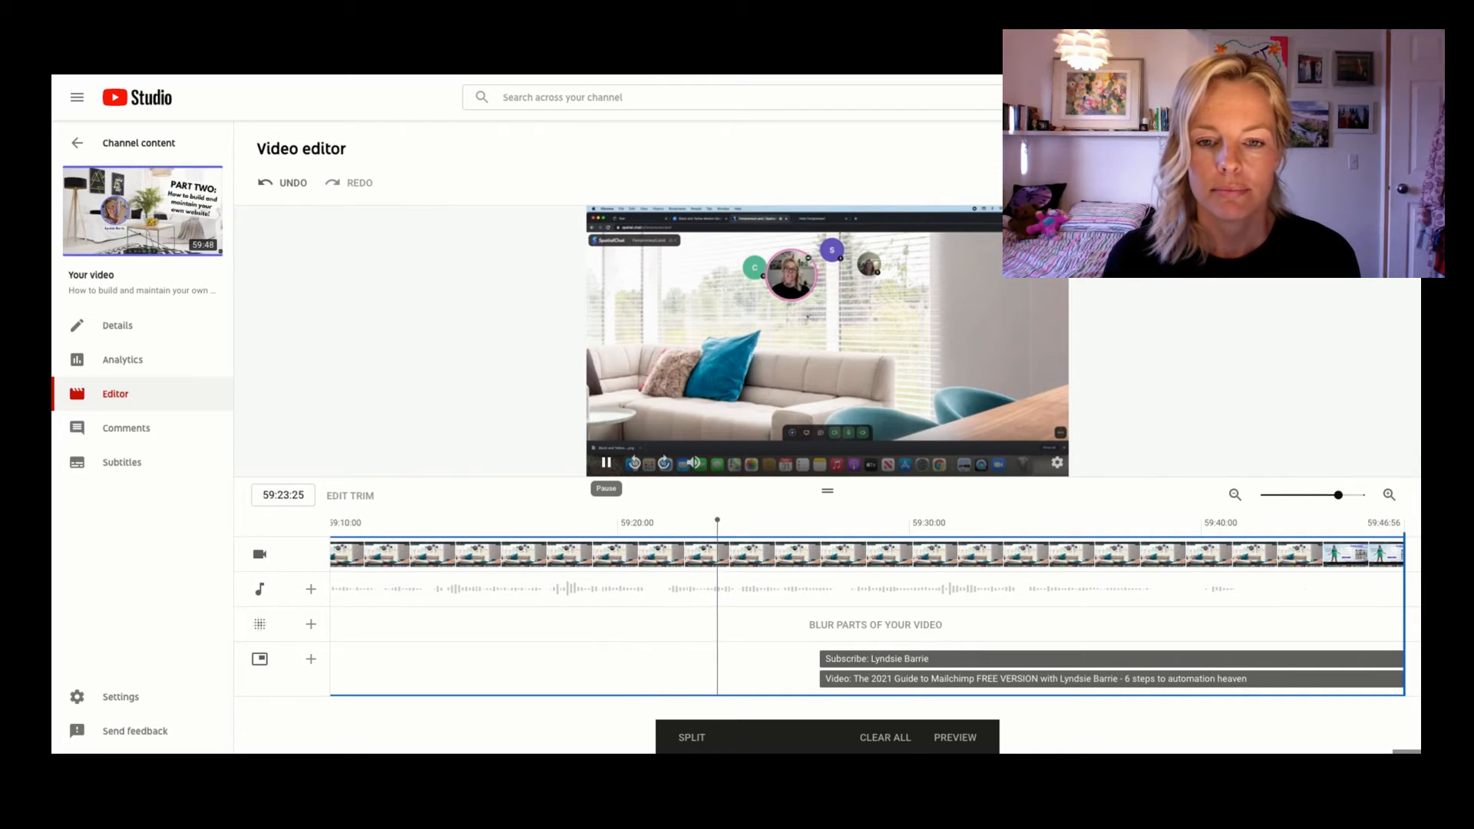
click(597, 596)
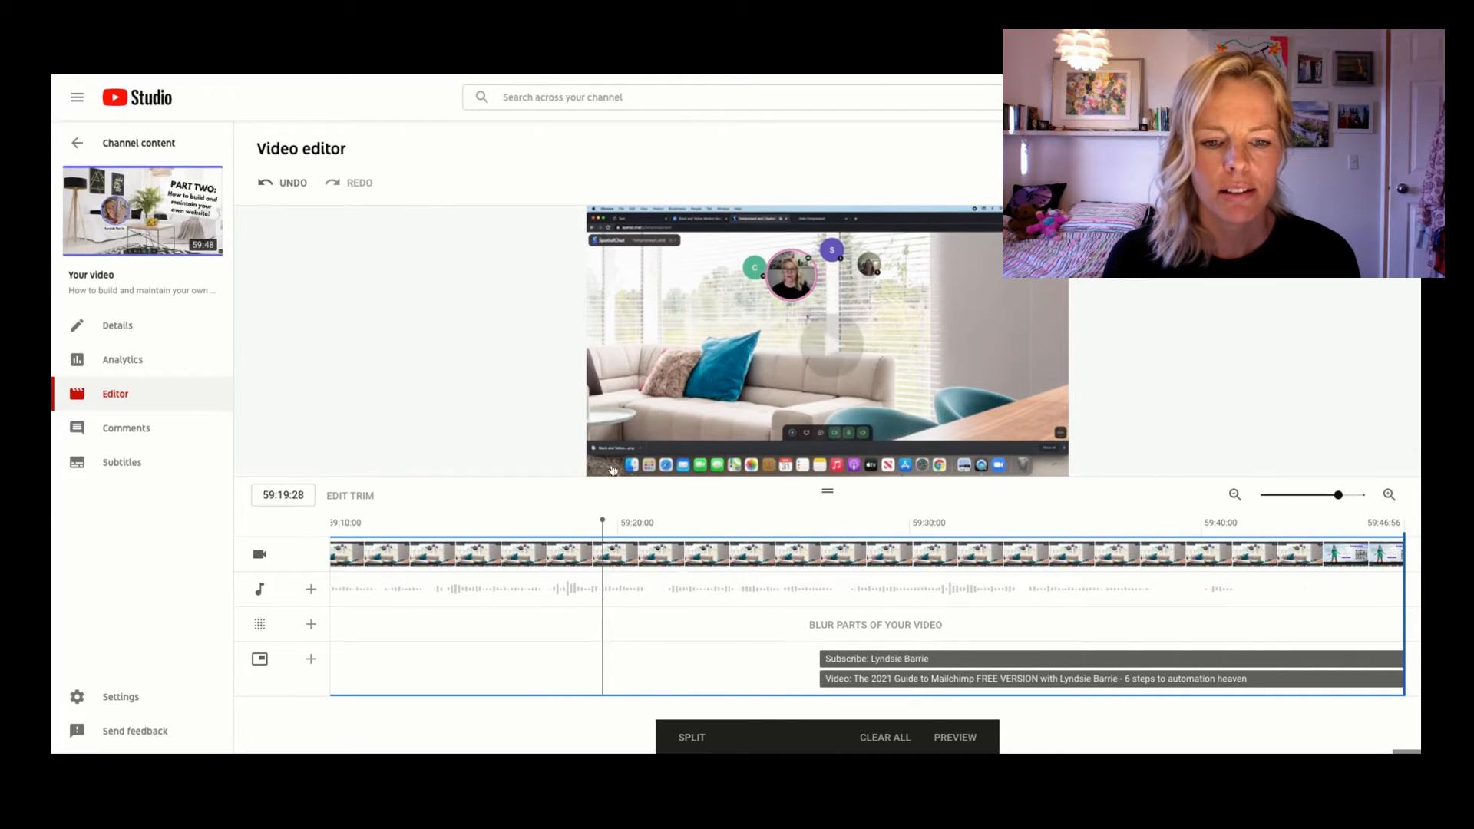
click(500, 637)
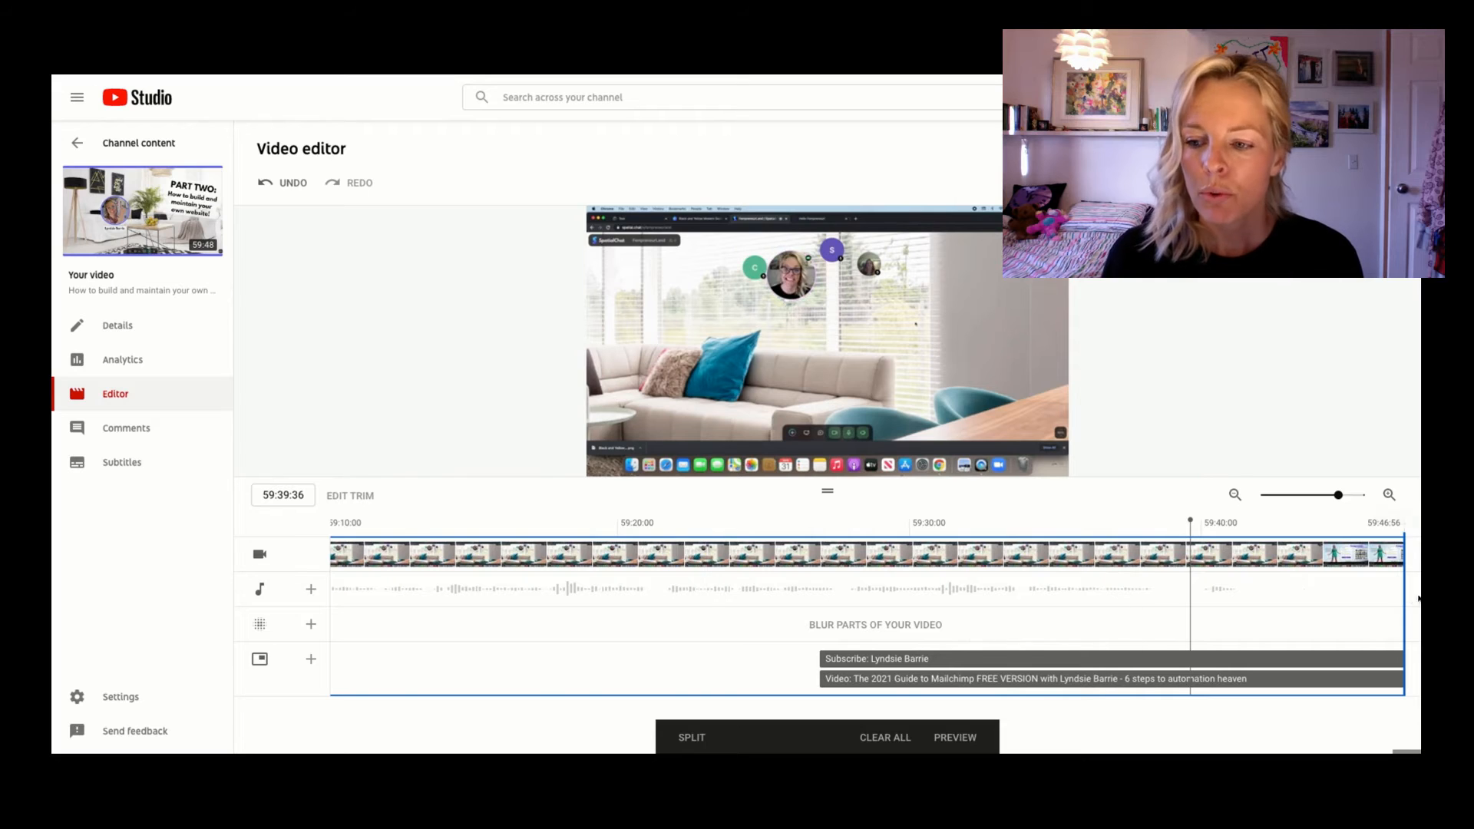
drag(1402, 599, 1191, 600)
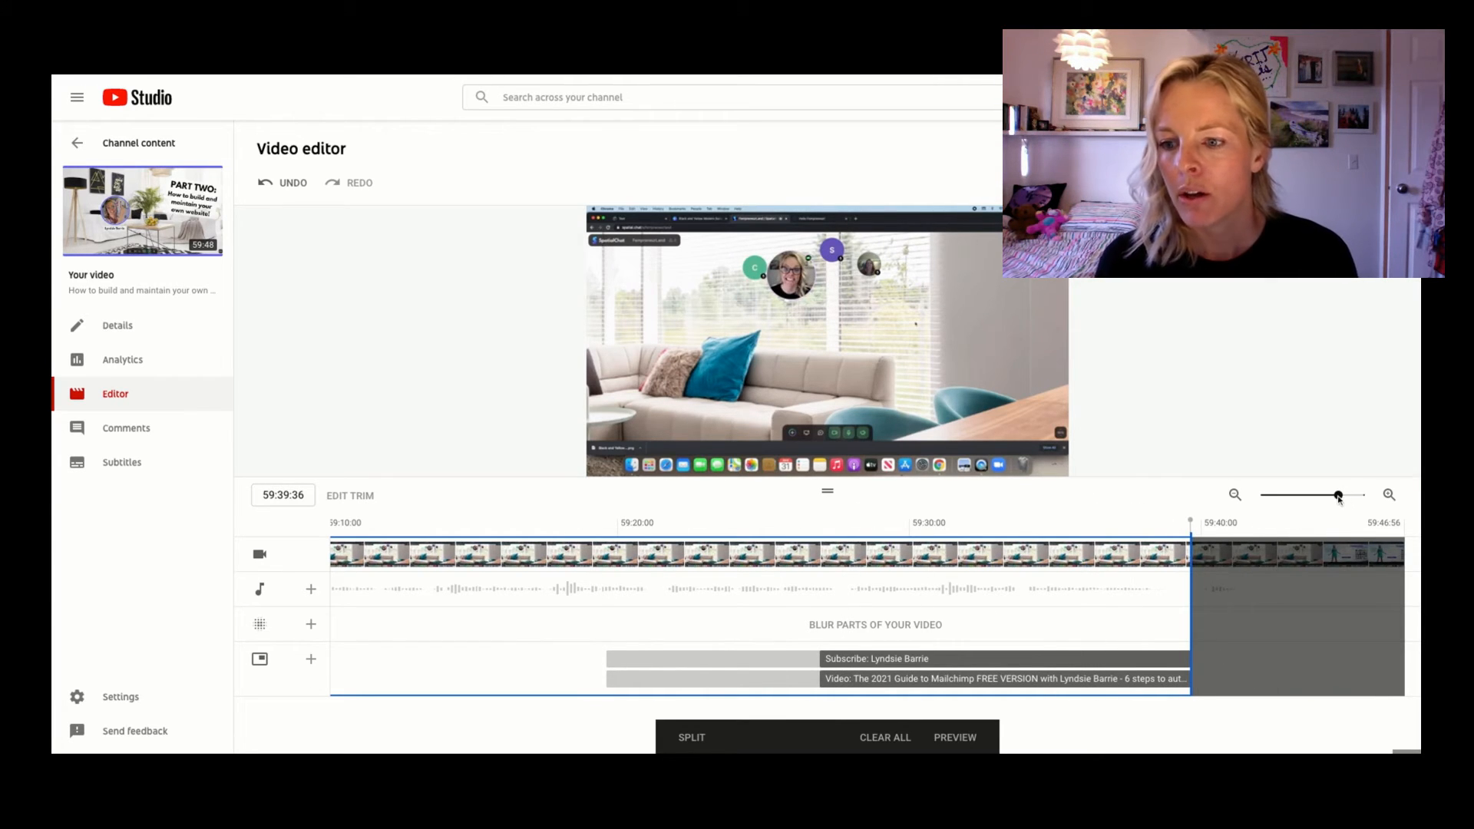
Remove a middle section of the video from about 30:58 to 31:07.
scroll(1338, 497, down, 2)
scroll(1338, 500, down, 1)
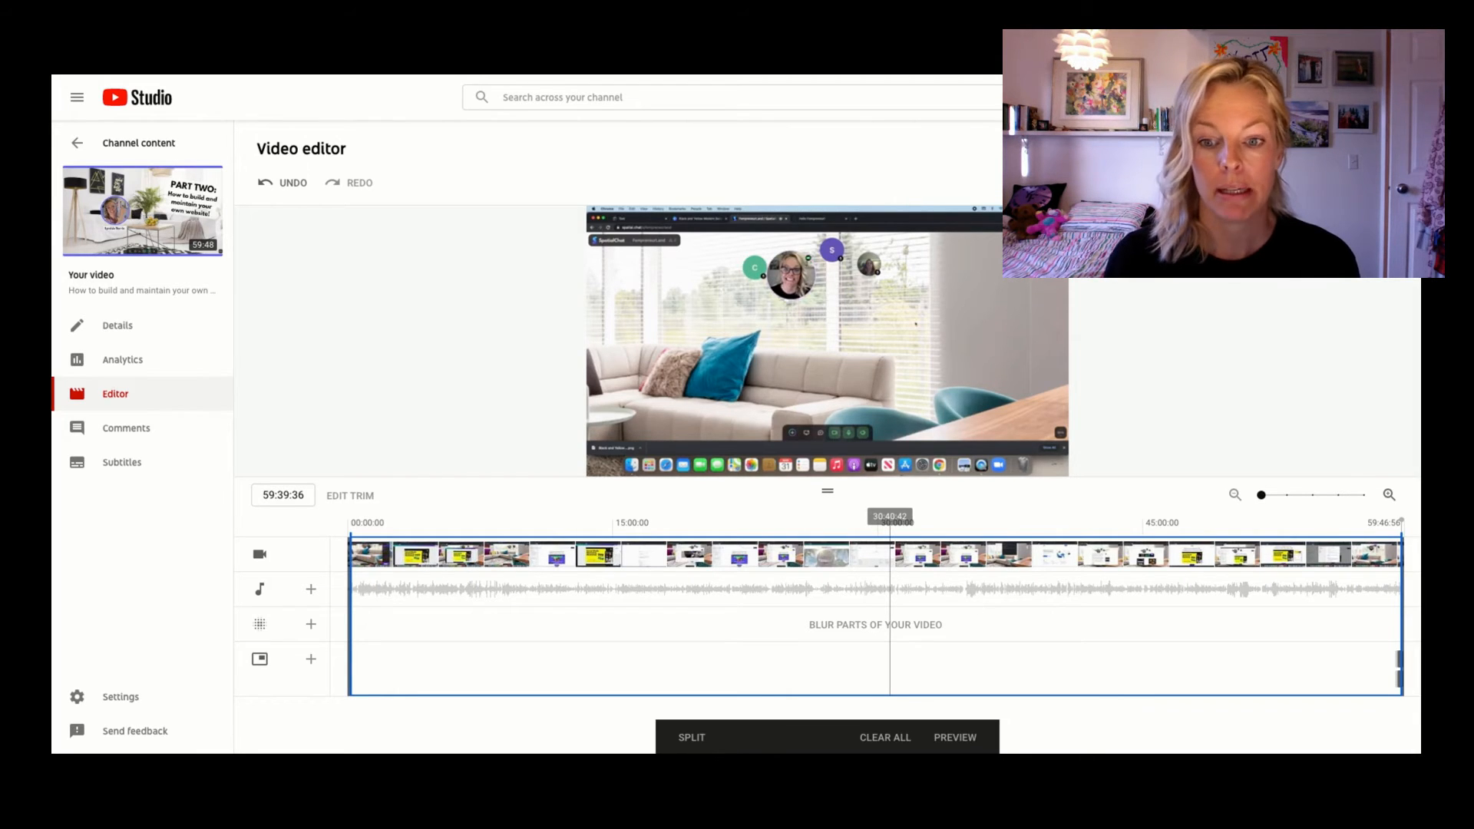
click(890, 530)
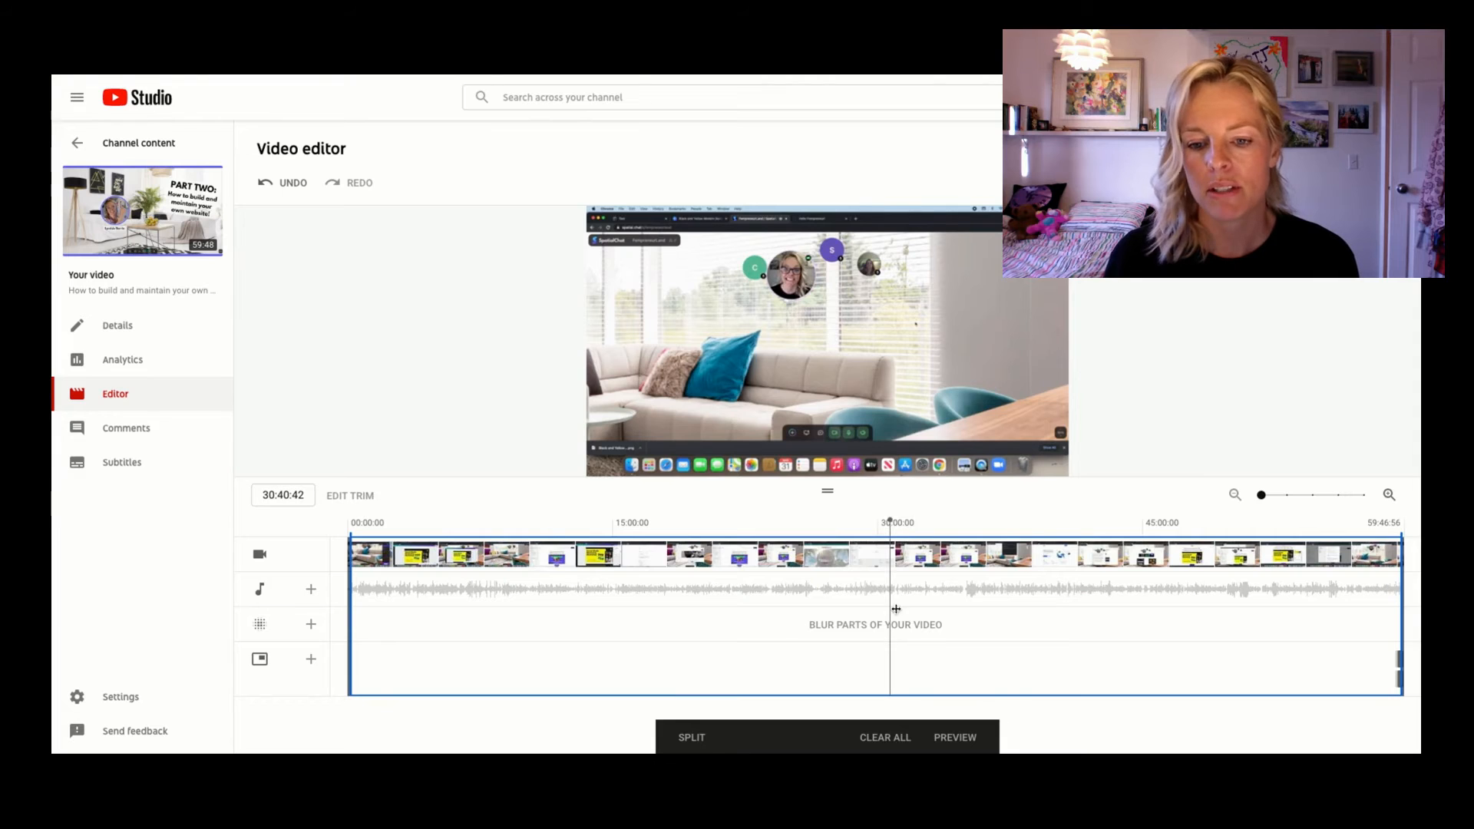
click(898, 461)
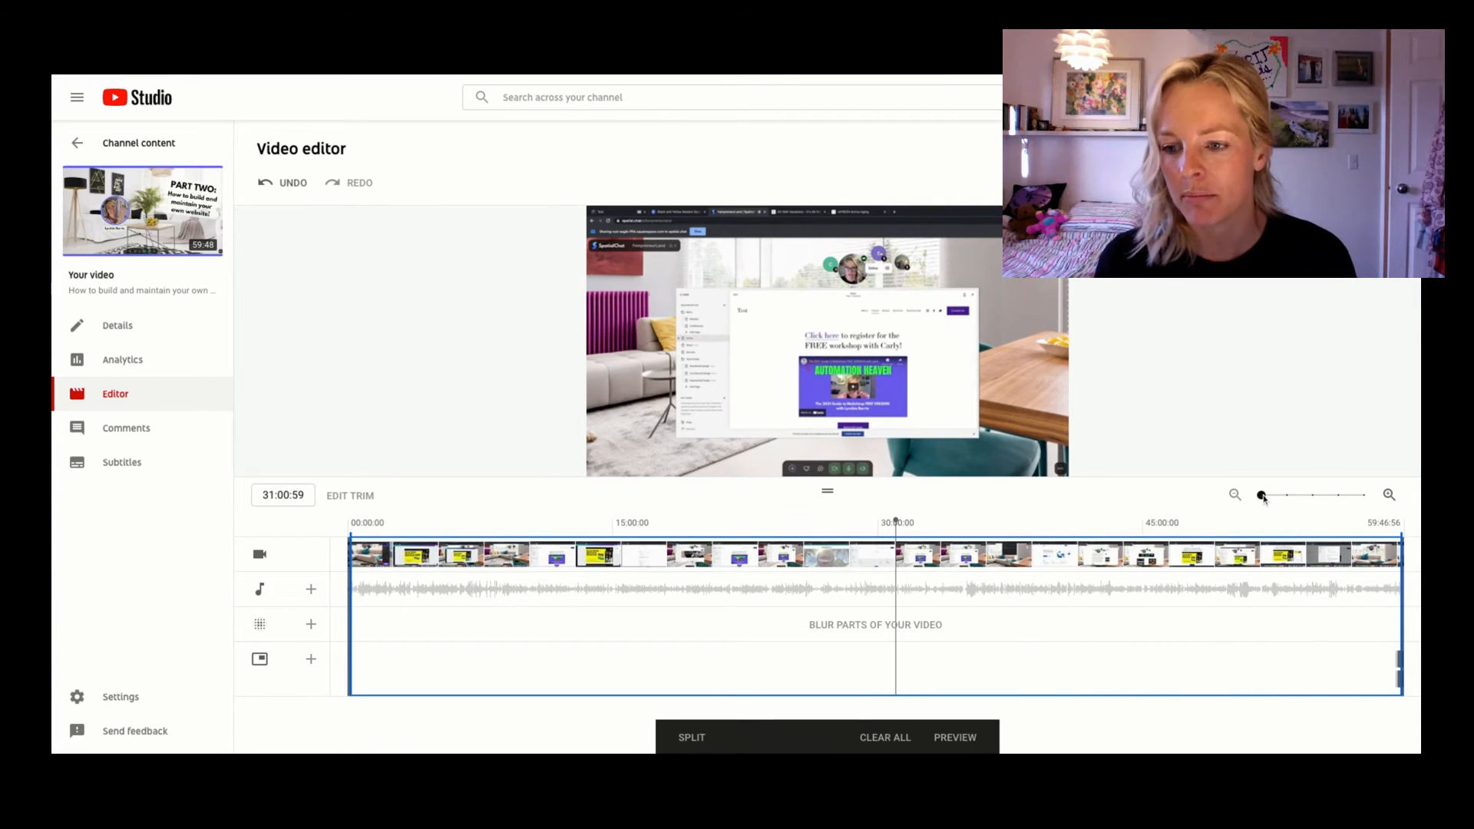
scroll(1265, 497, up, 3)
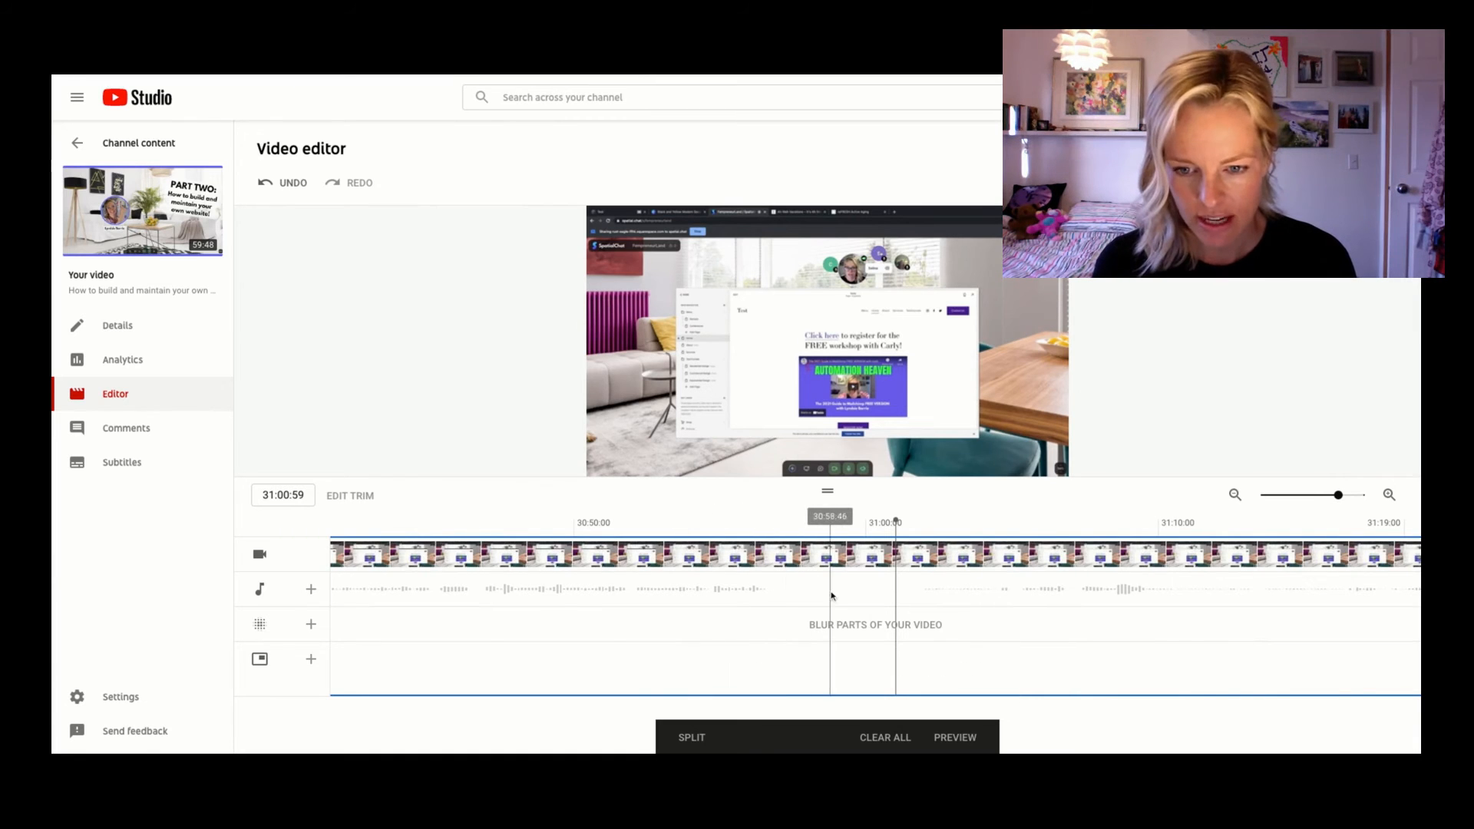
click(921, 597)
key(space)
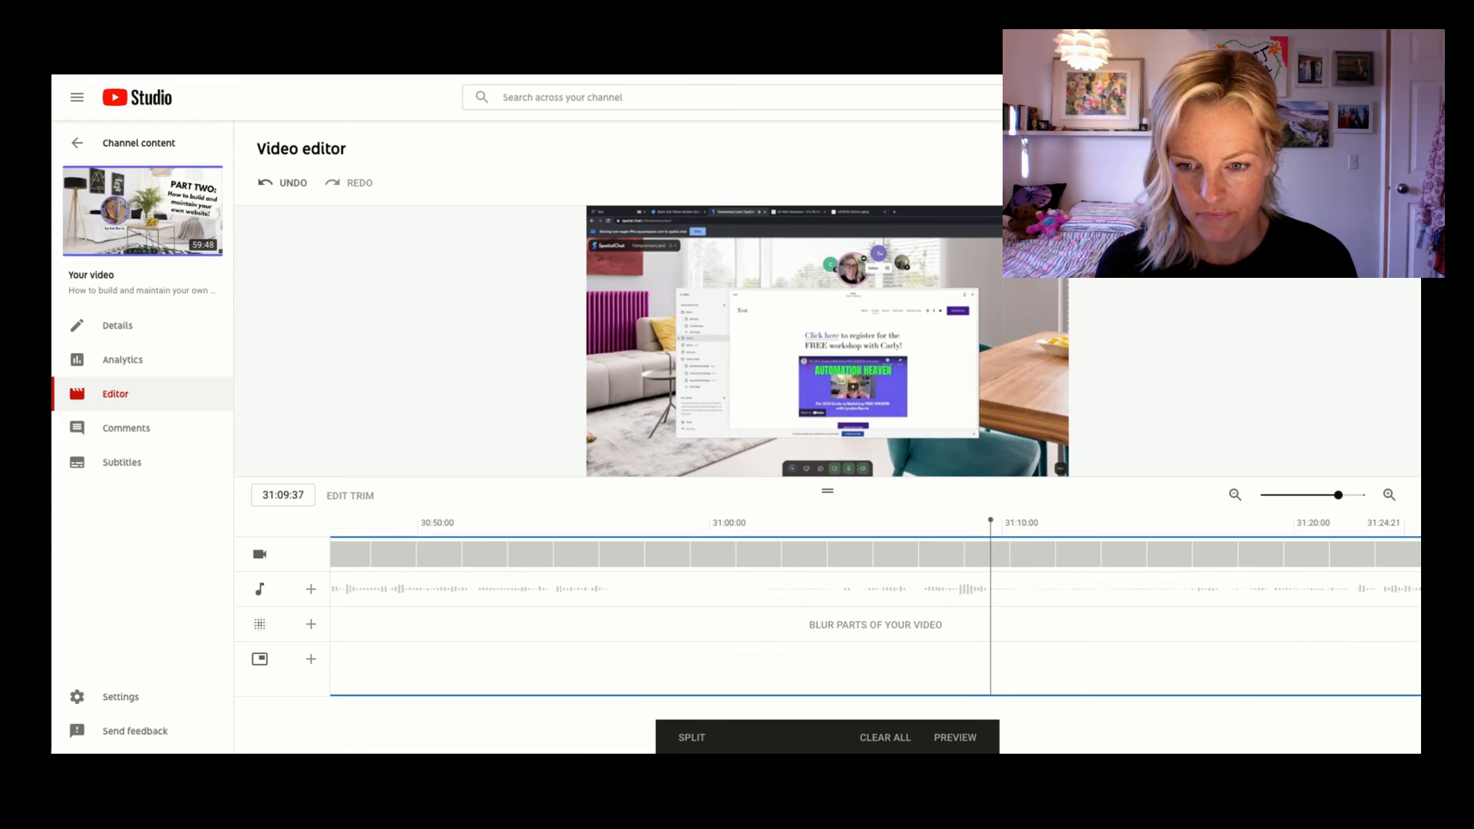
click(995, 521)
drag(995, 522, 915, 521)
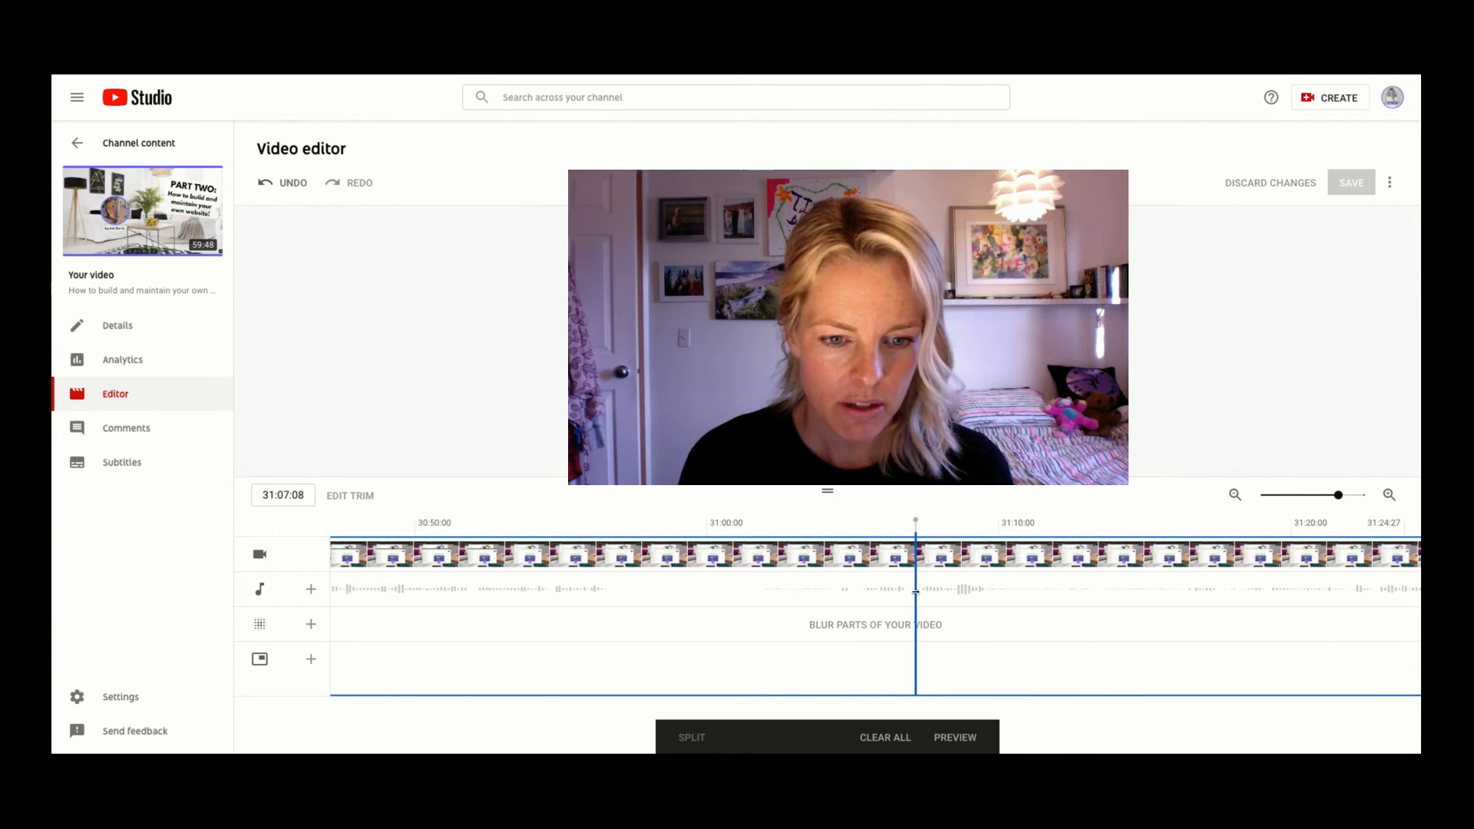
click(915, 591)
drag(916, 592, 659, 591)
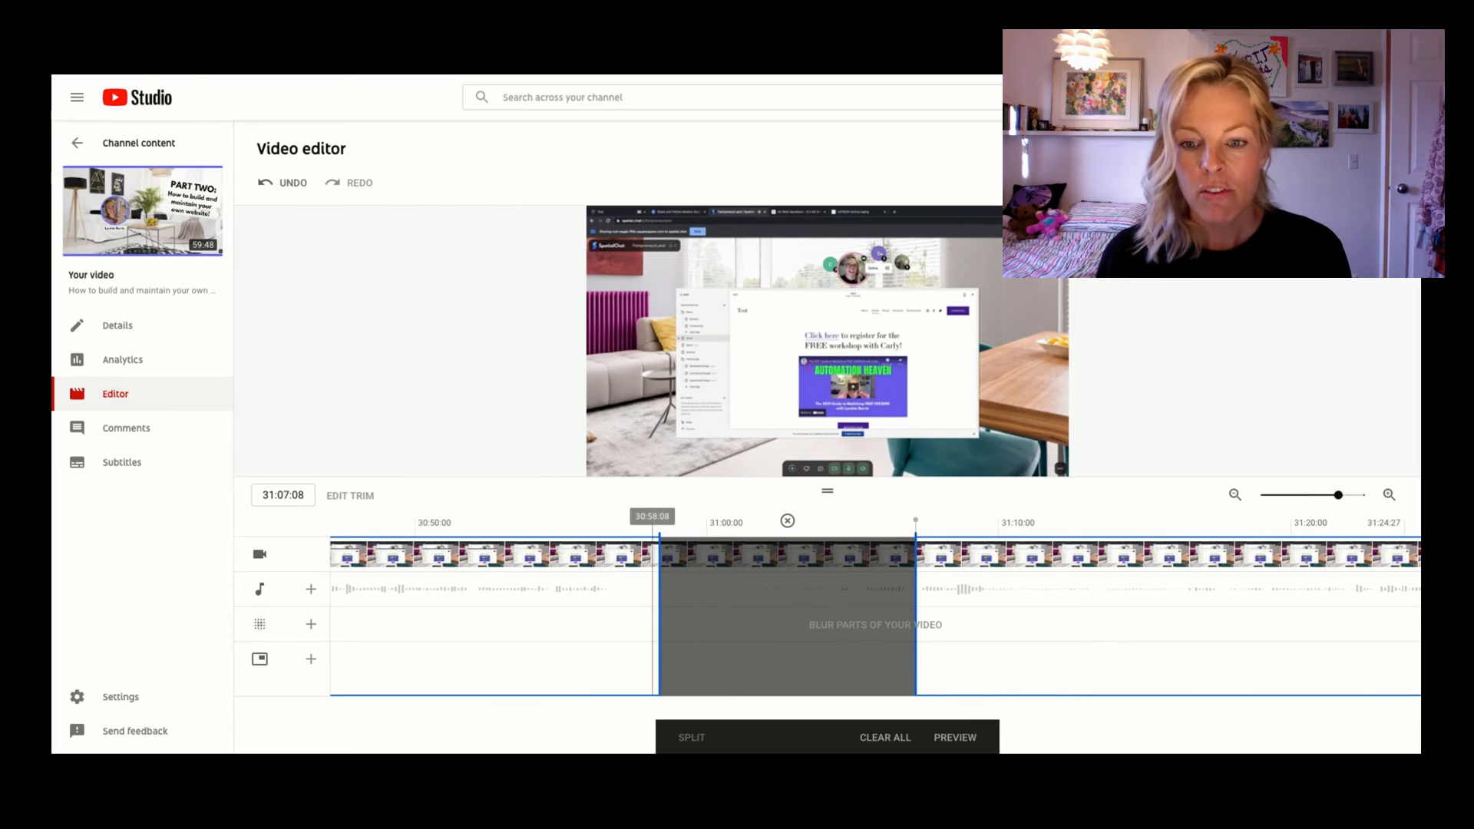
Preview the edits and save the changes to the video.
drag(1340, 498, 1261, 496)
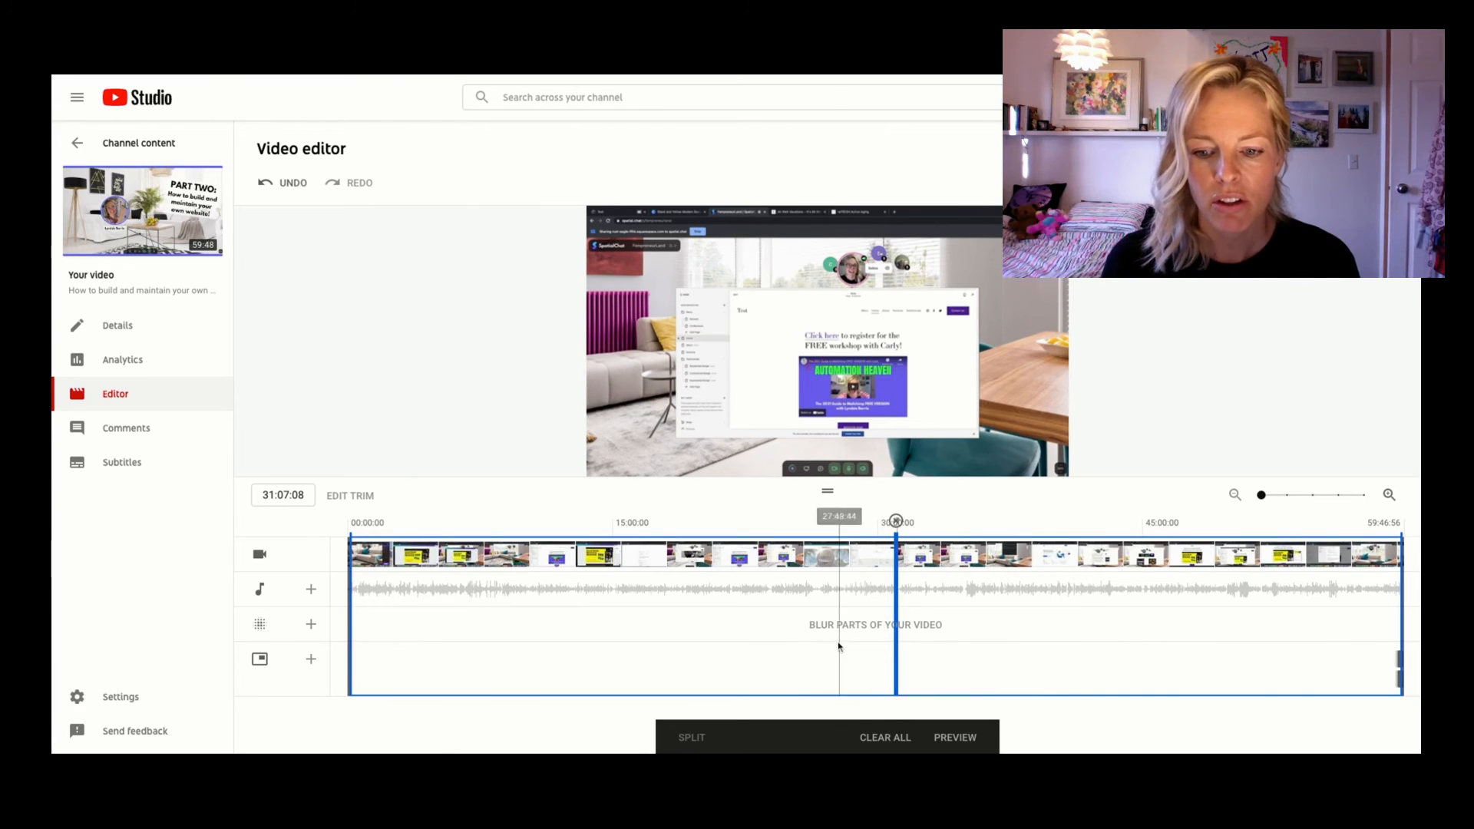
click(955, 738)
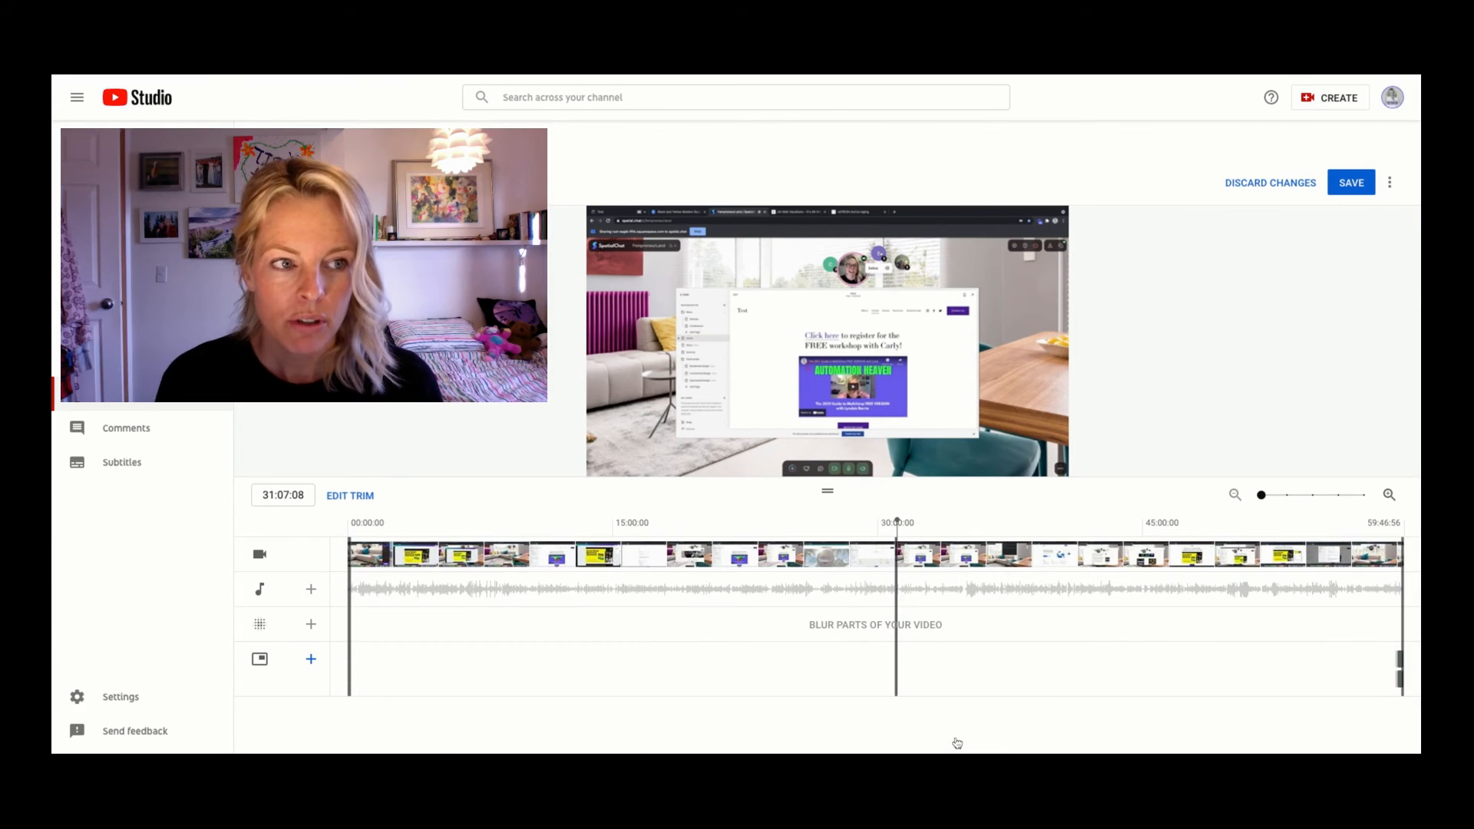
click(1353, 184)
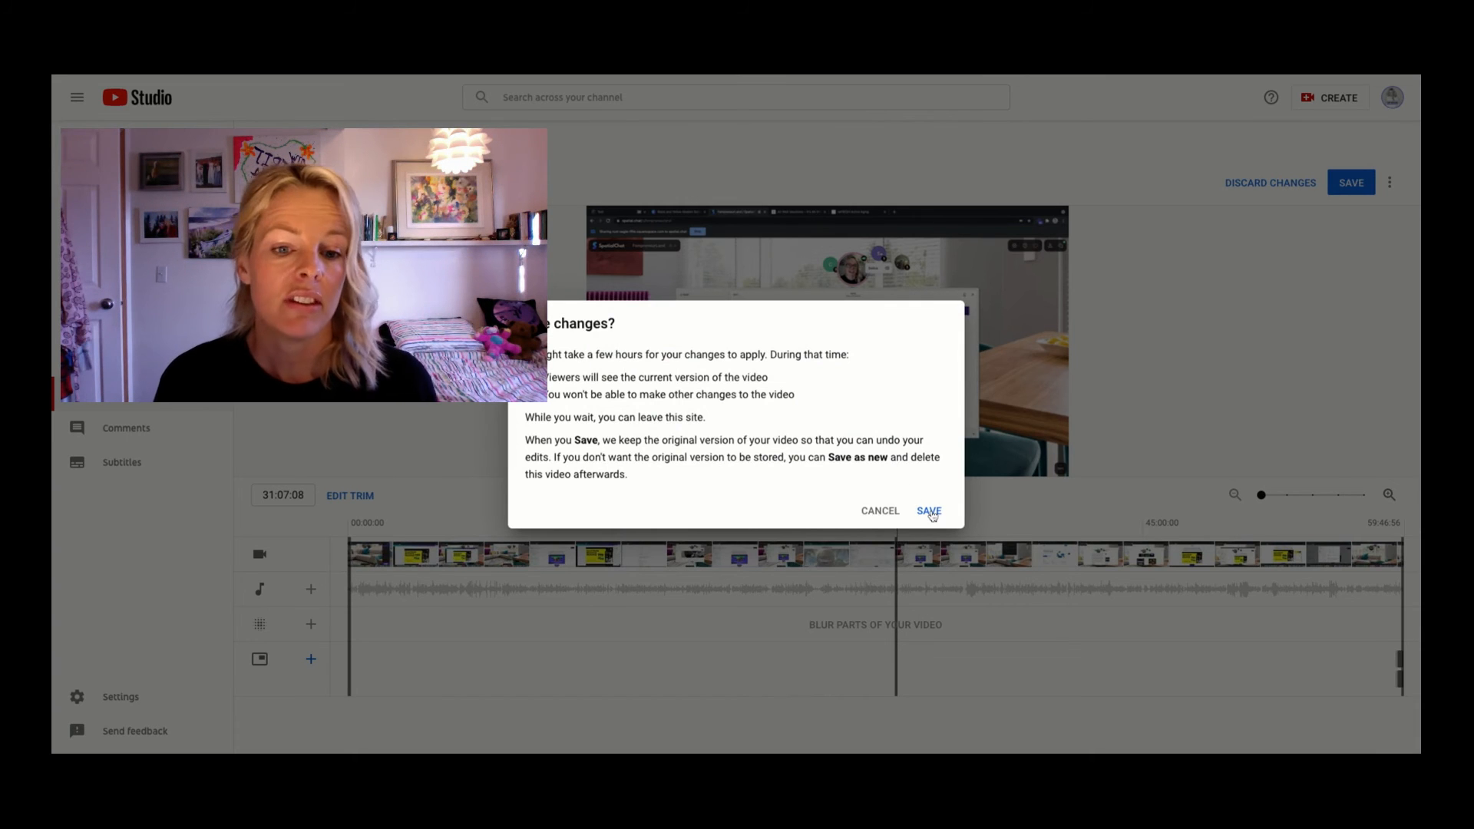
click(930, 512)
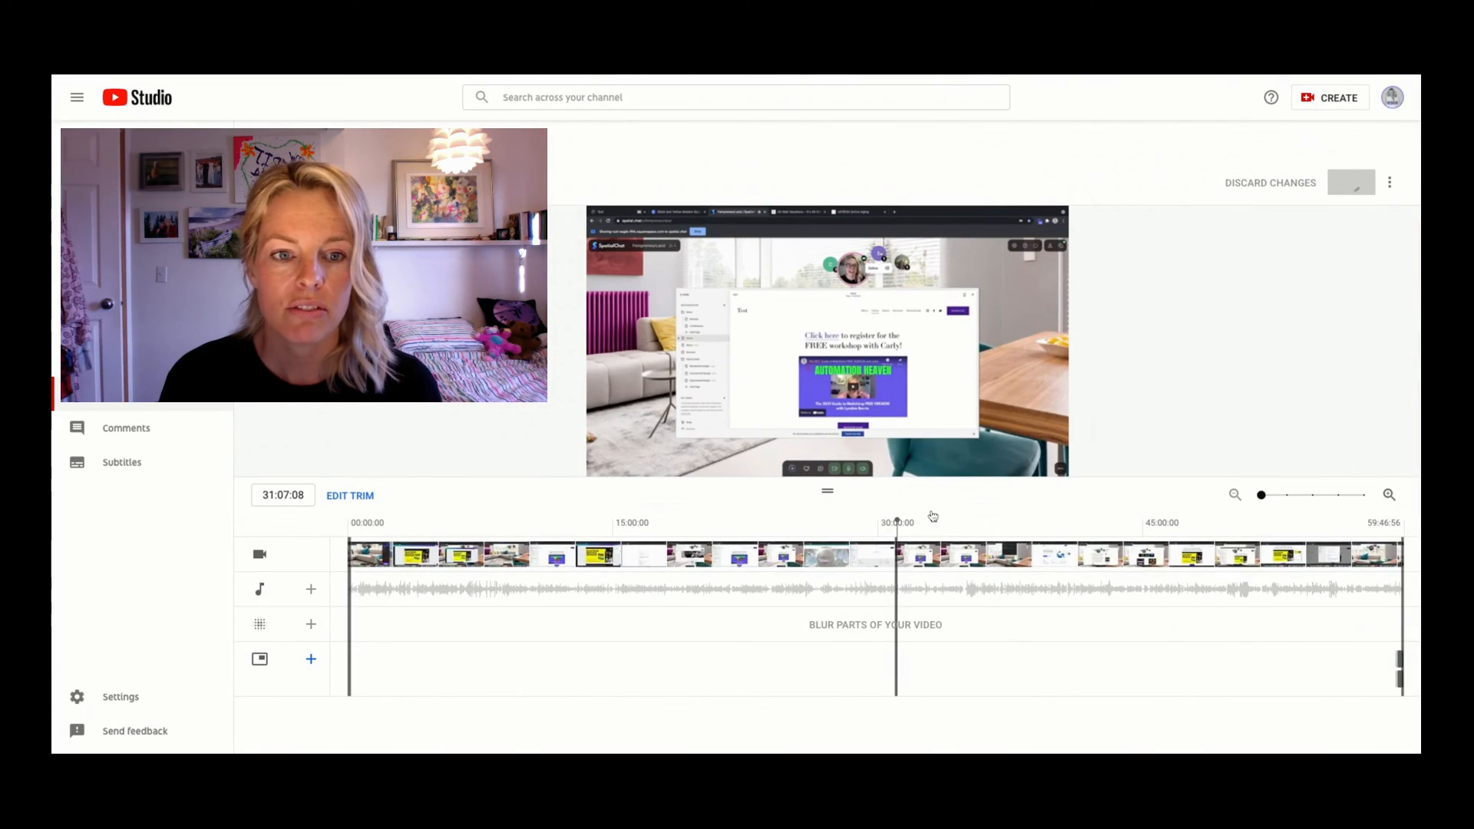